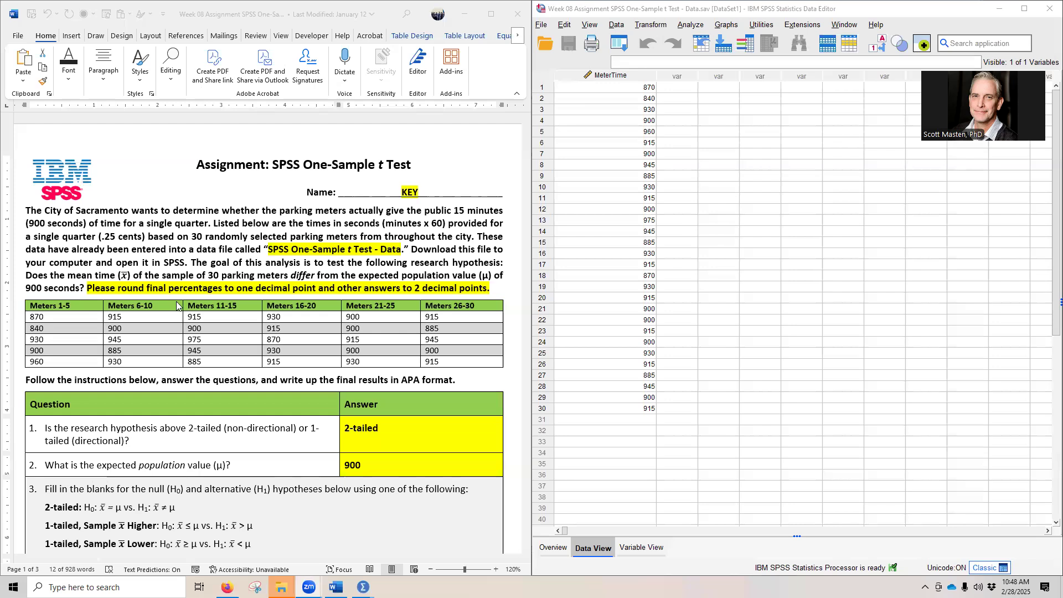
# Review the assignment's research hypothesis and questions 1 and 2 on the test's direction and the expected population value.
pyautogui.scroll(-2, 177, 305)
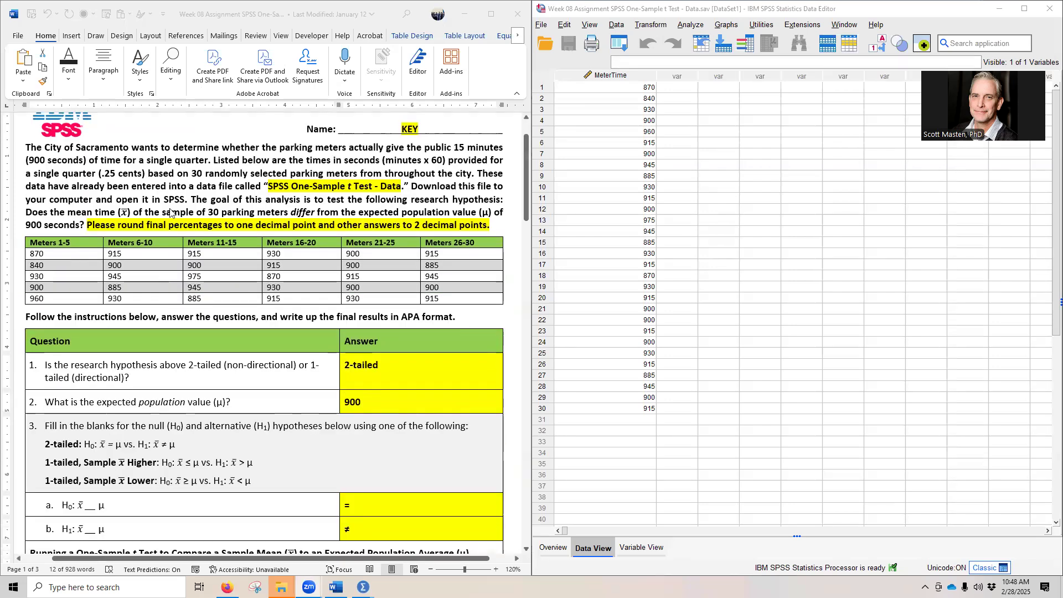
pyautogui.click(252, 199)
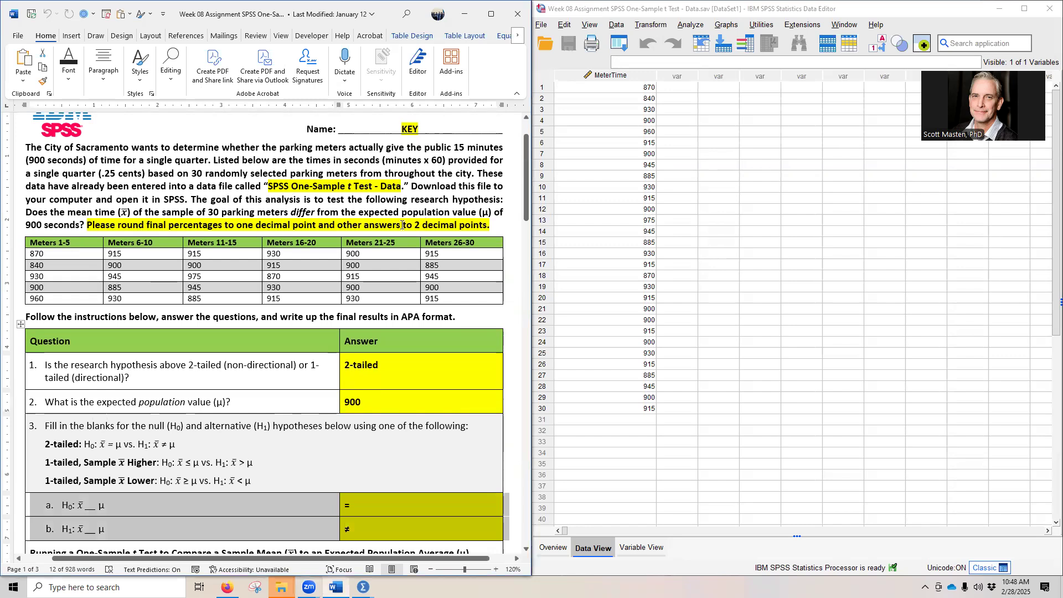
pyautogui.moveTo(26, 212); pyautogui.dragTo(85, 226)
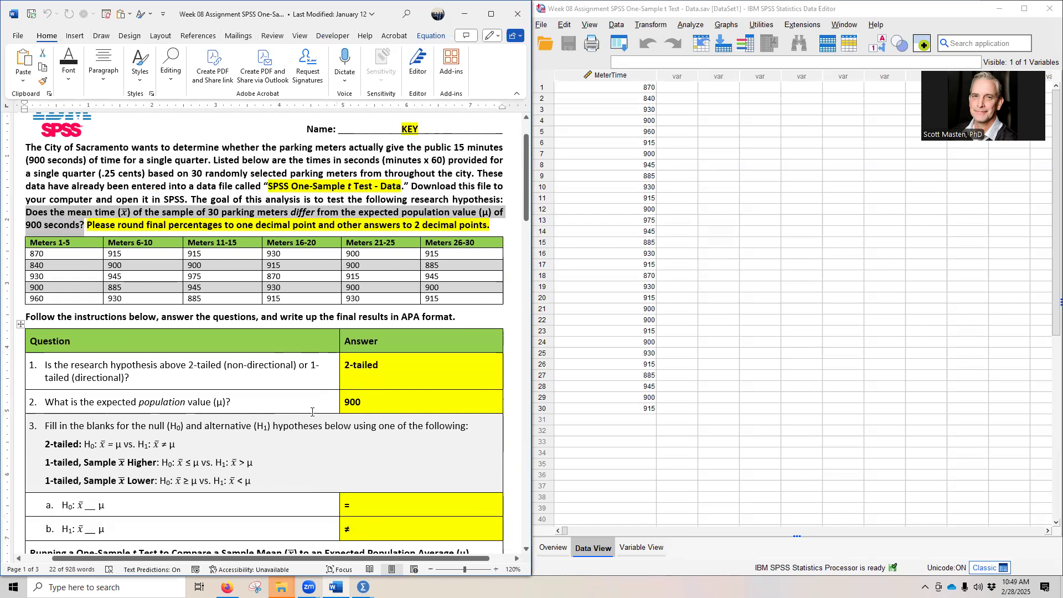
pyautogui.scroll(-3, 194, 415)
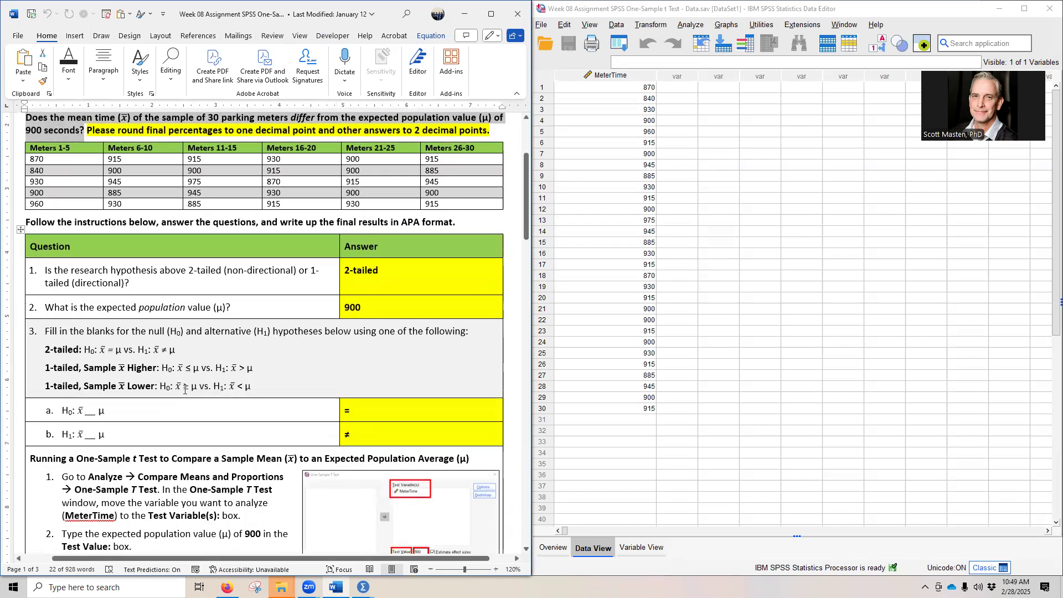
pyautogui.scroll(1, 108, 296)
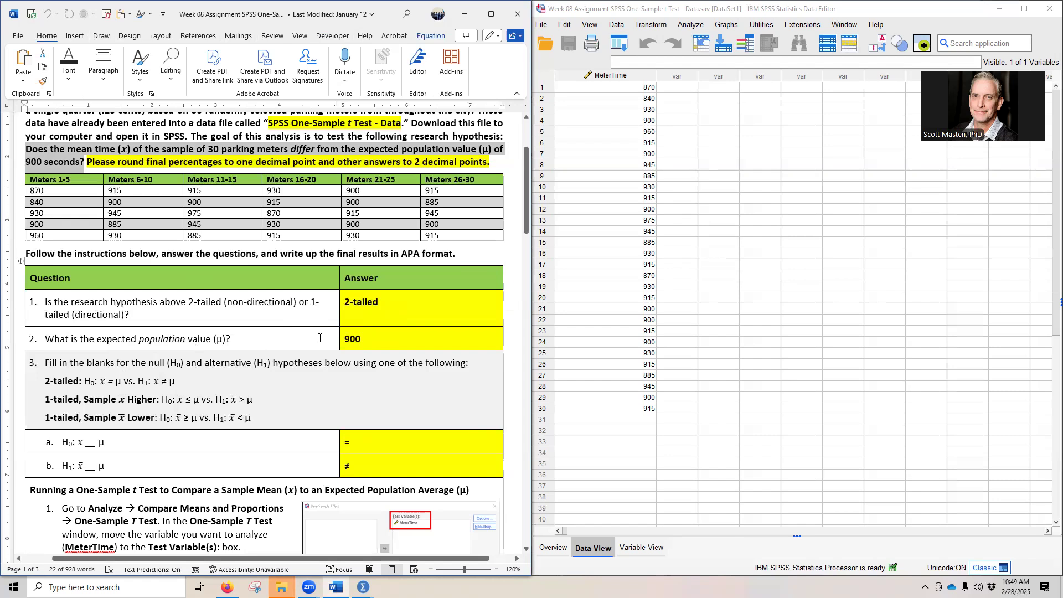
pyautogui.click(352, 340)
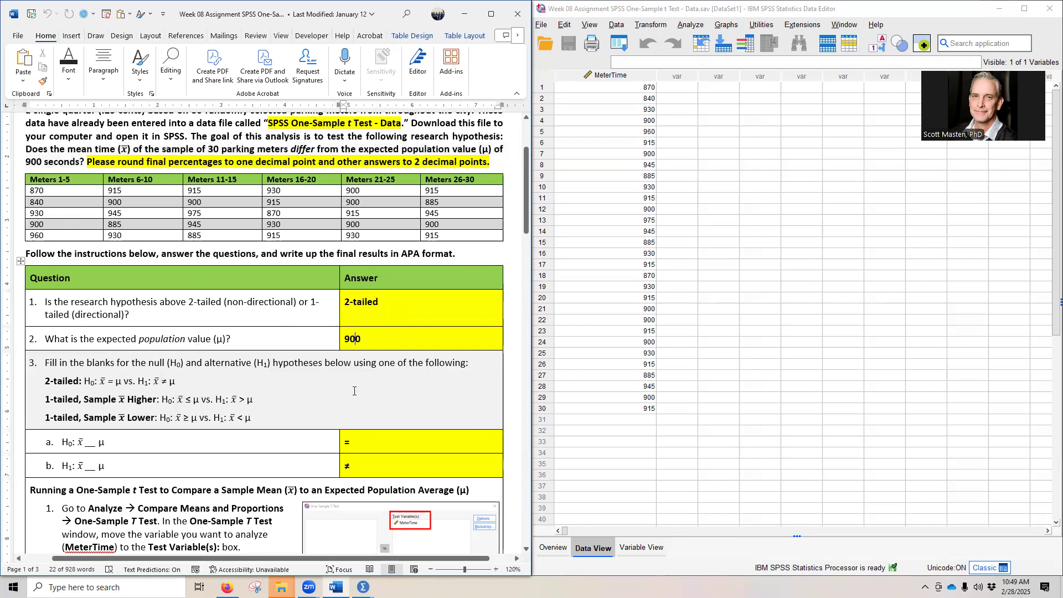
pyautogui.doubleClick(351, 340)
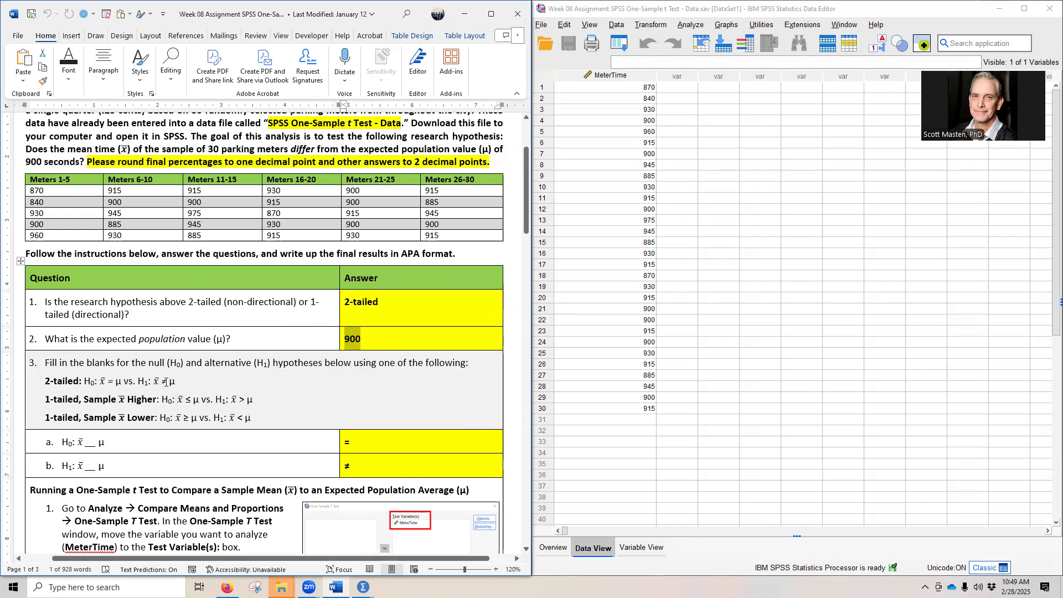
# Examine question 3's null and alternative hypothesis answers against the research hypothesis in the introduction.
pyautogui.scroll(-3, 142, 379)
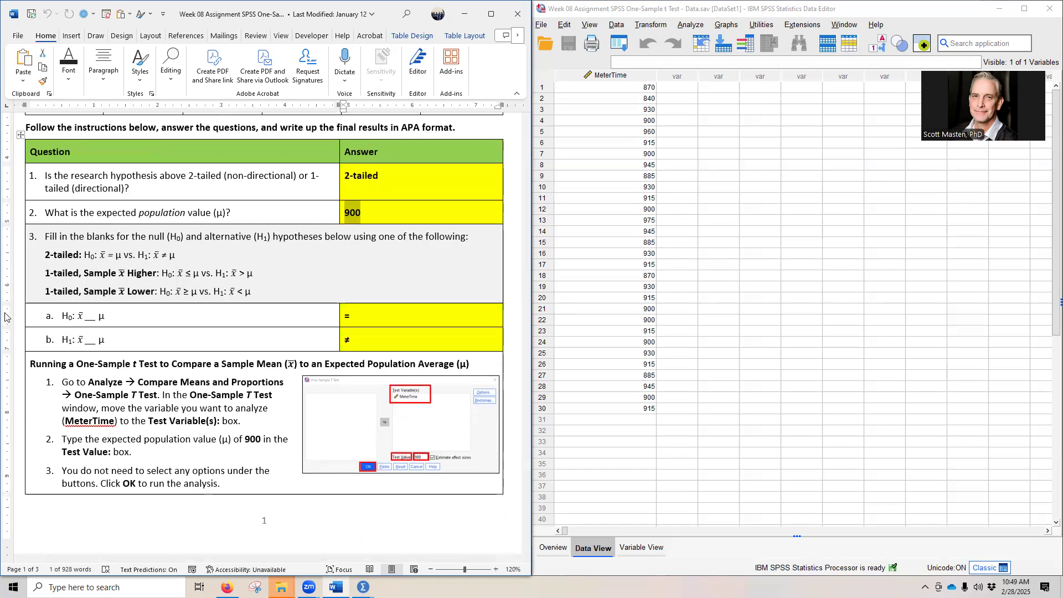
pyautogui.click(12, 344)
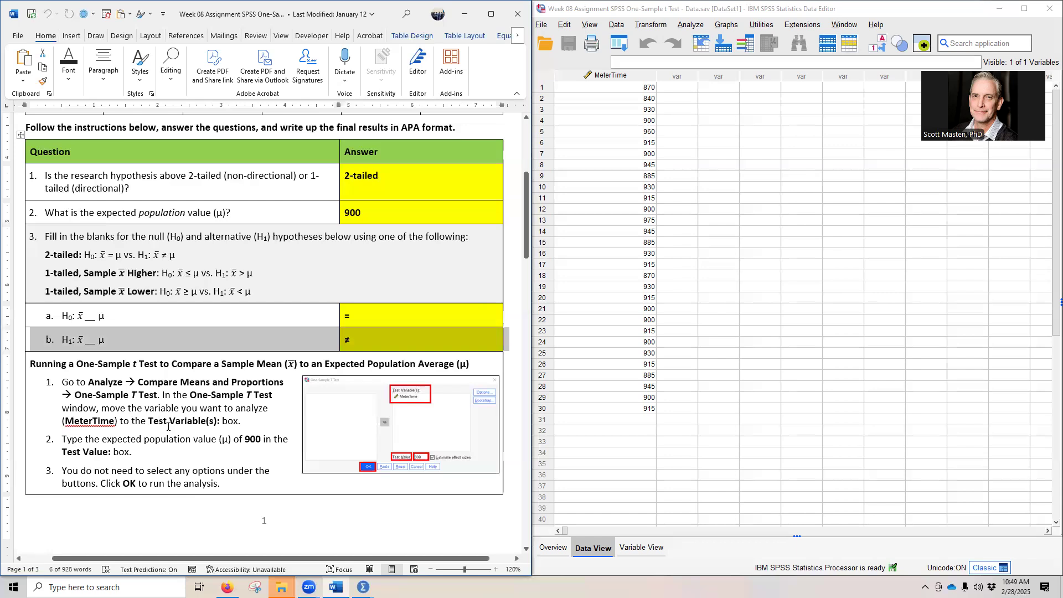
pyautogui.scroll(8, 177, 423)
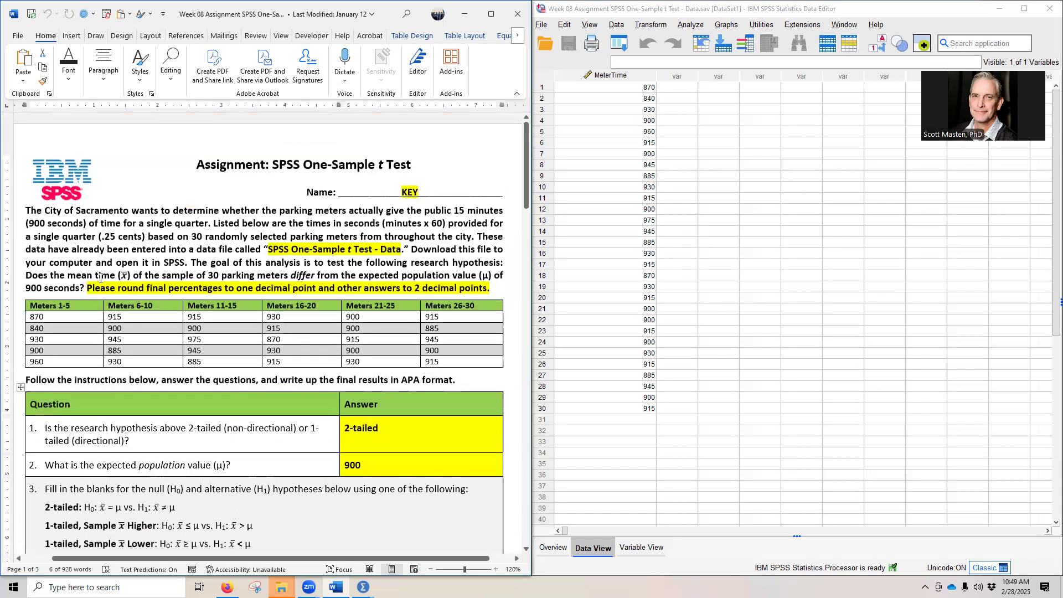
pyautogui.moveTo(27, 275); pyautogui.dragTo(87, 293)
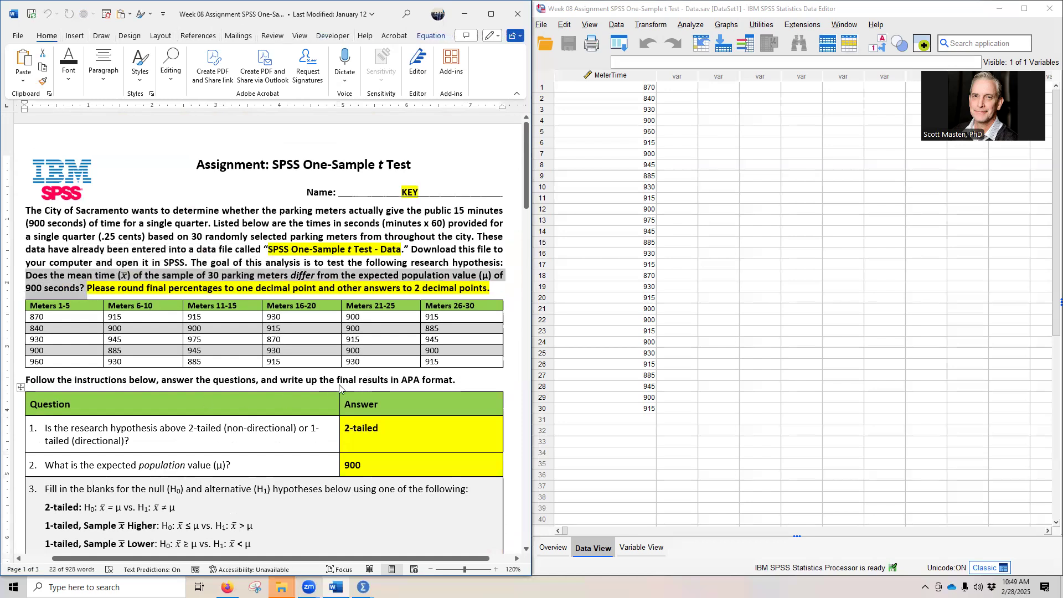
pyautogui.scroll(-6, 193, 348)
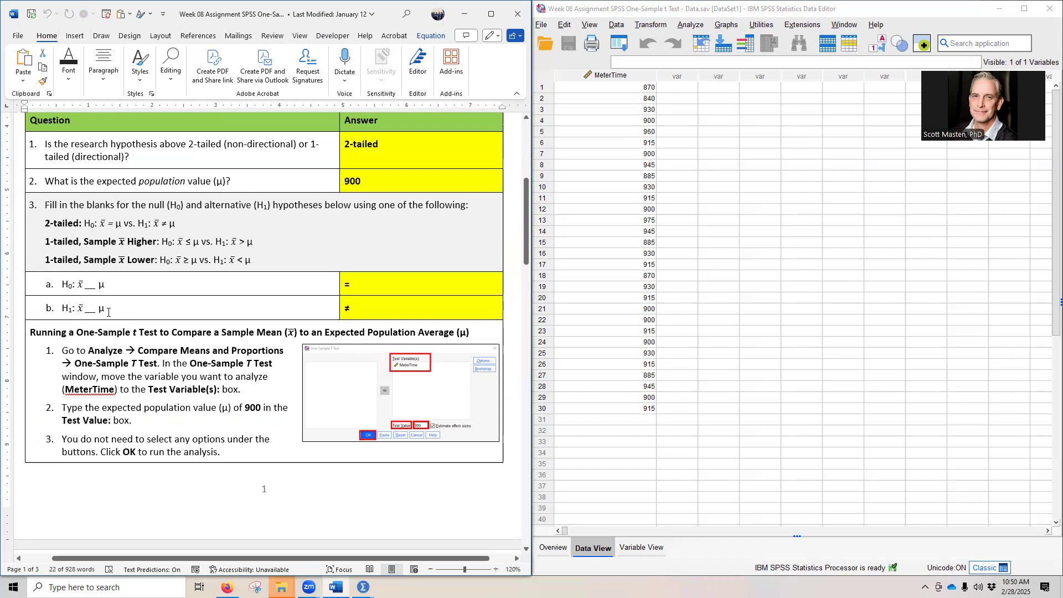
pyautogui.moveTo(358, 310); pyautogui.dragTo(344, 308)
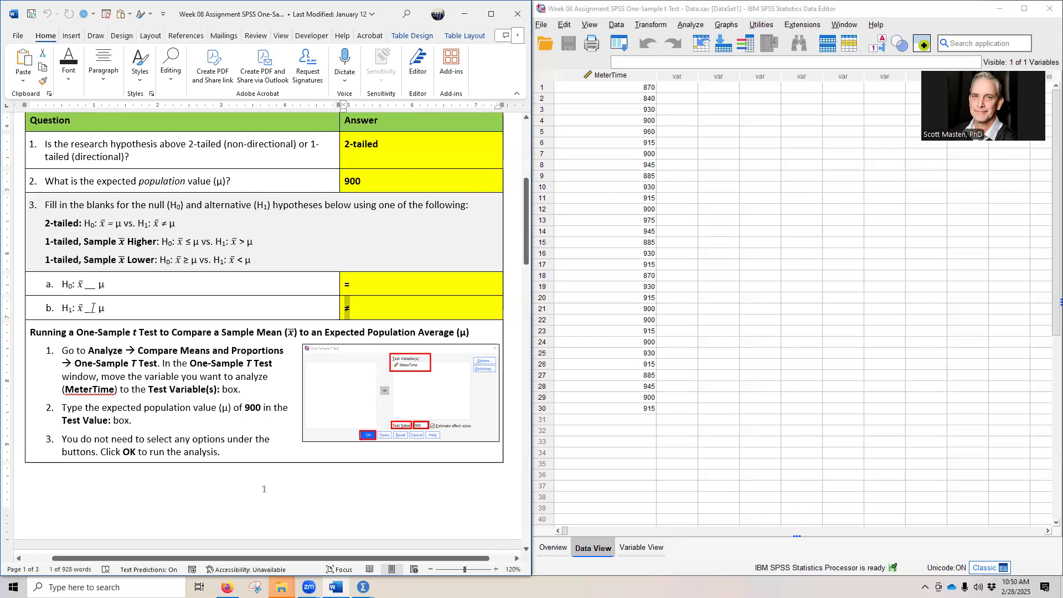
pyautogui.moveTo(357, 282); pyautogui.dragTo(342, 282)
pyautogui.scroll(-1, 173, 326)
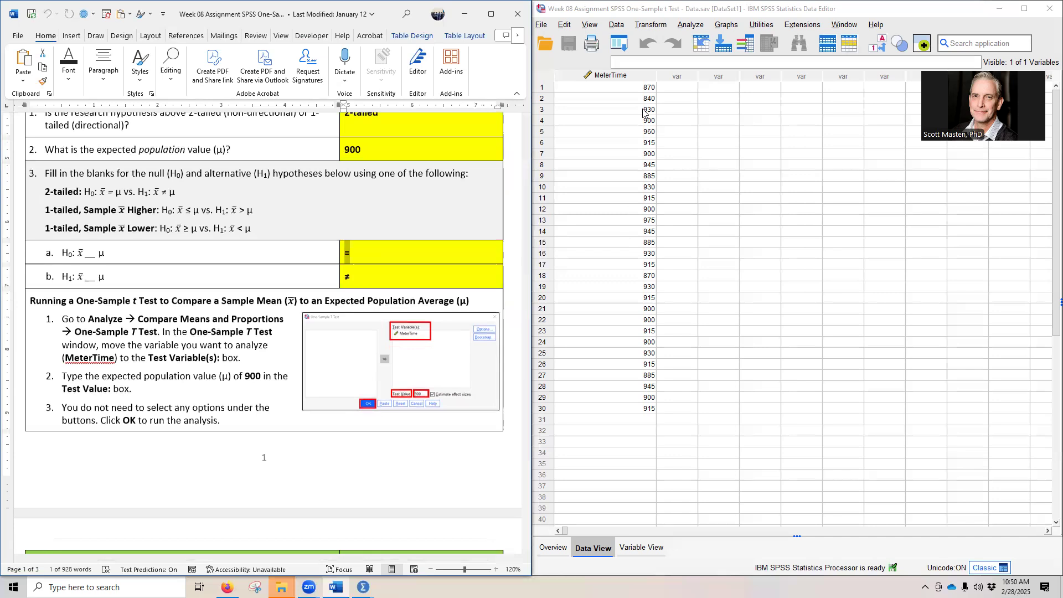
# In SPSS, start a One-Sample T Test under Compare Means and Proportions with MeterTime as the test variable.
pyautogui.click(783, 4)
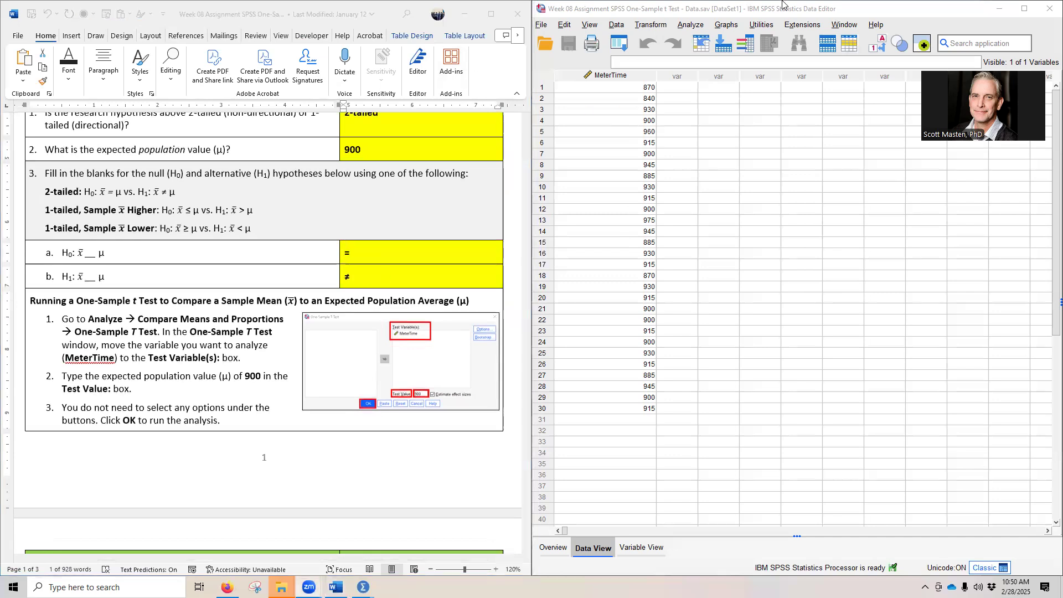
pyautogui.click(692, 26)
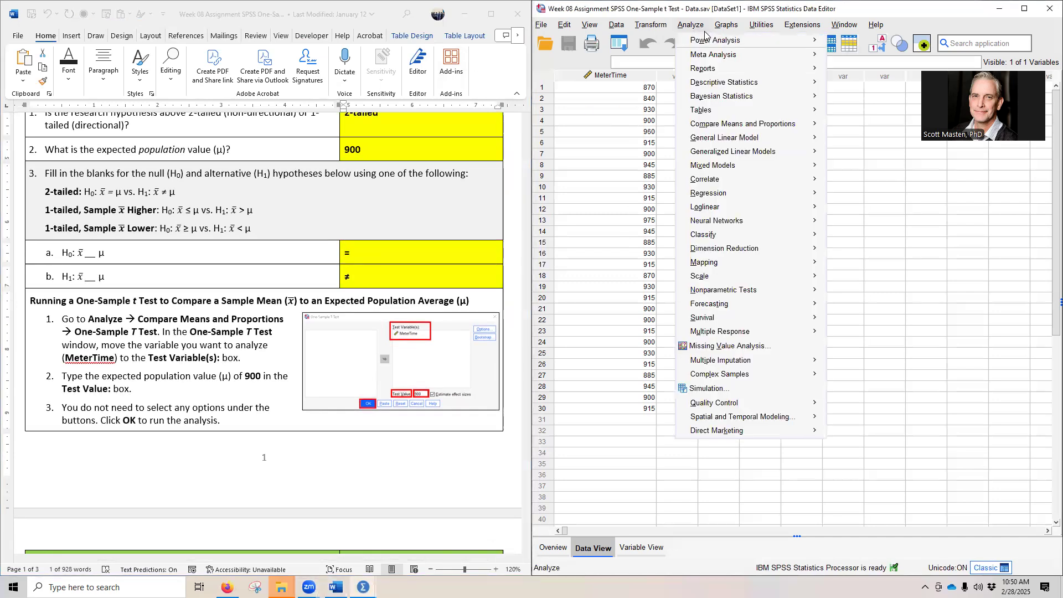
pyautogui.moveTo(731, 86)
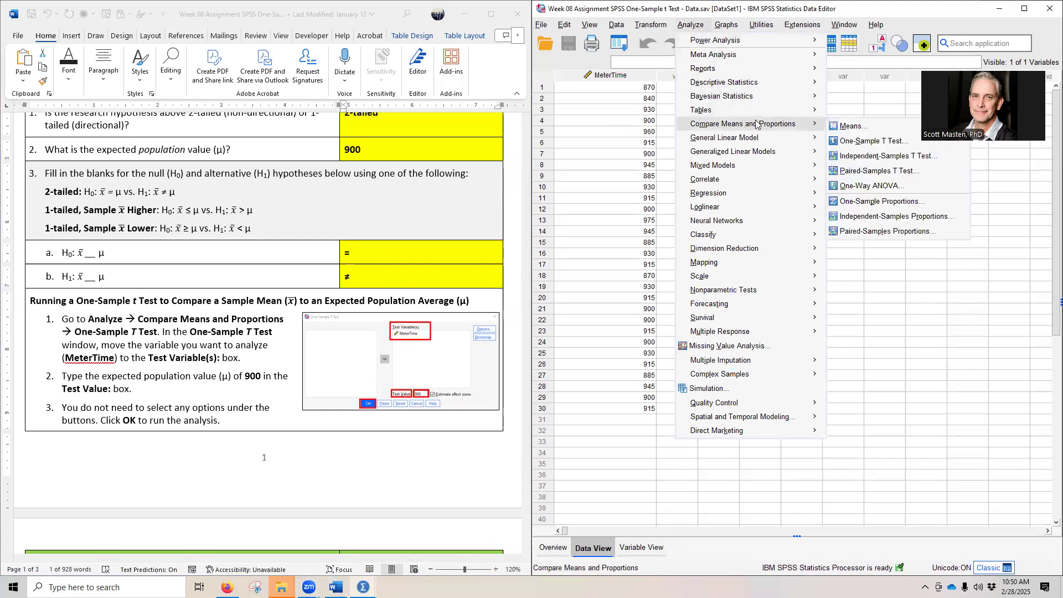
pyautogui.moveTo(812, 128)
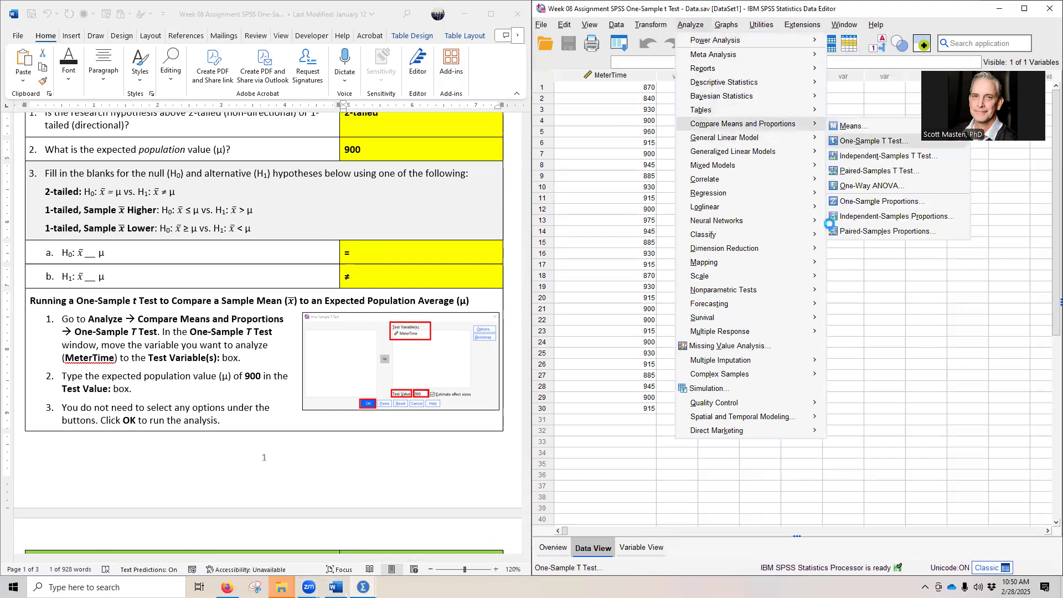
pyautogui.click(867, 141)
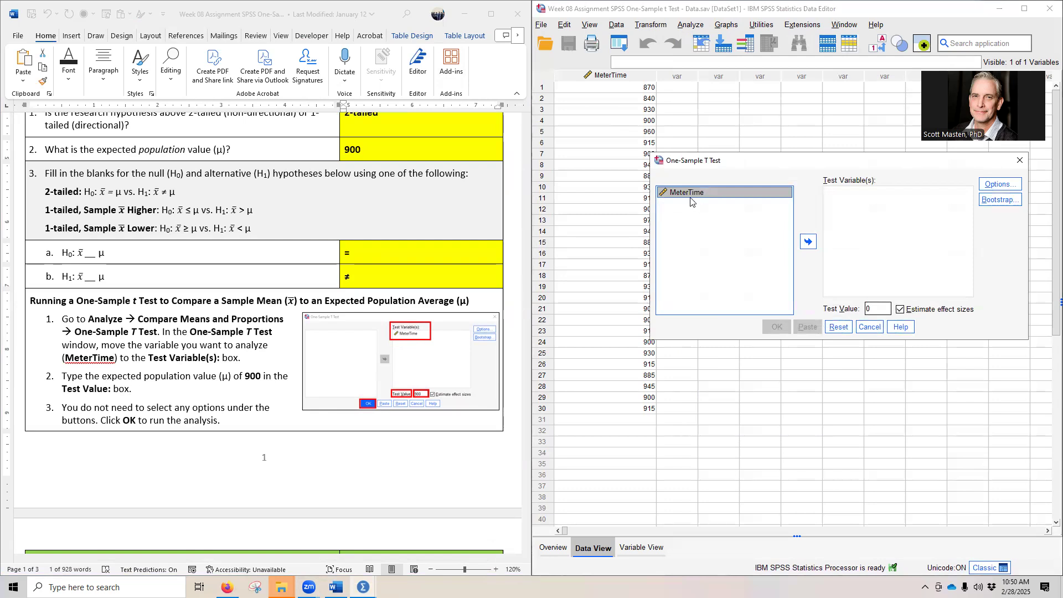
pyautogui.click(807, 242)
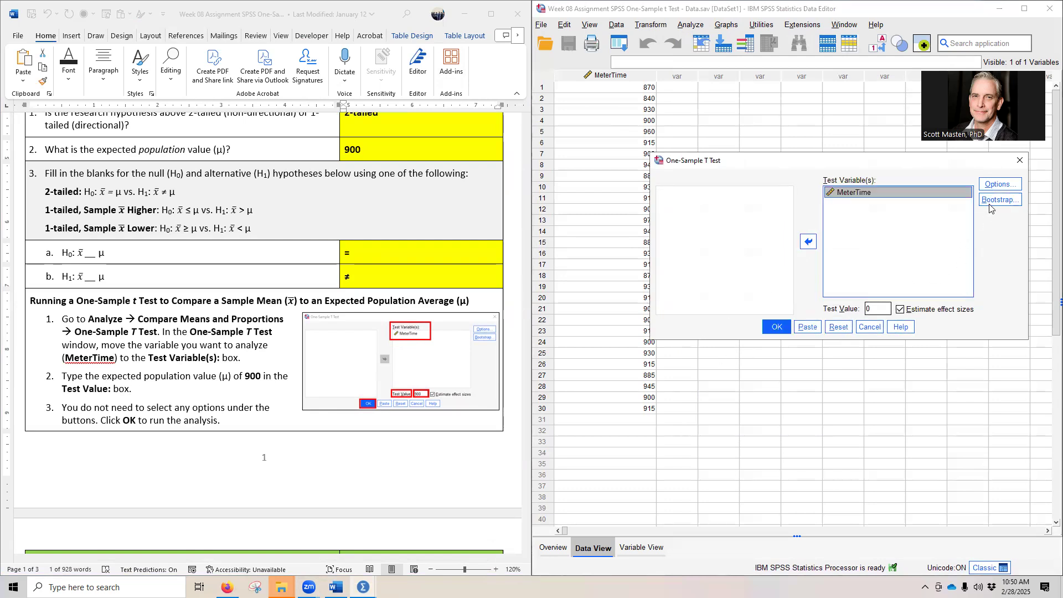
# Check the test's options without changing them, set the test value to 900 and run the analysis.
pyautogui.click(990, 186)
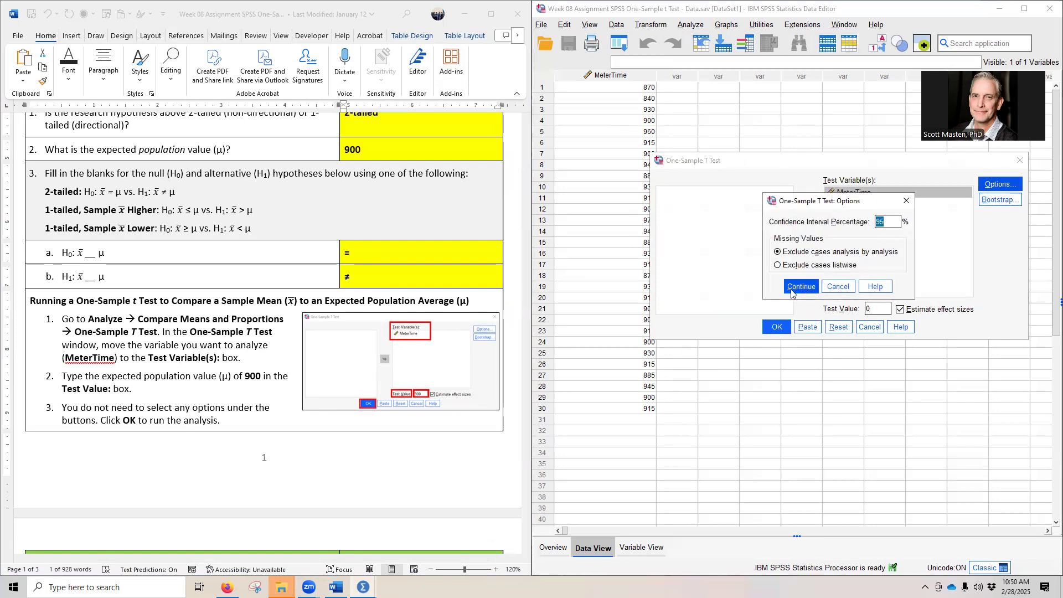
pyautogui.click(838, 288)
pyautogui.click(868, 308)
pyautogui.doubleClick(879, 308)
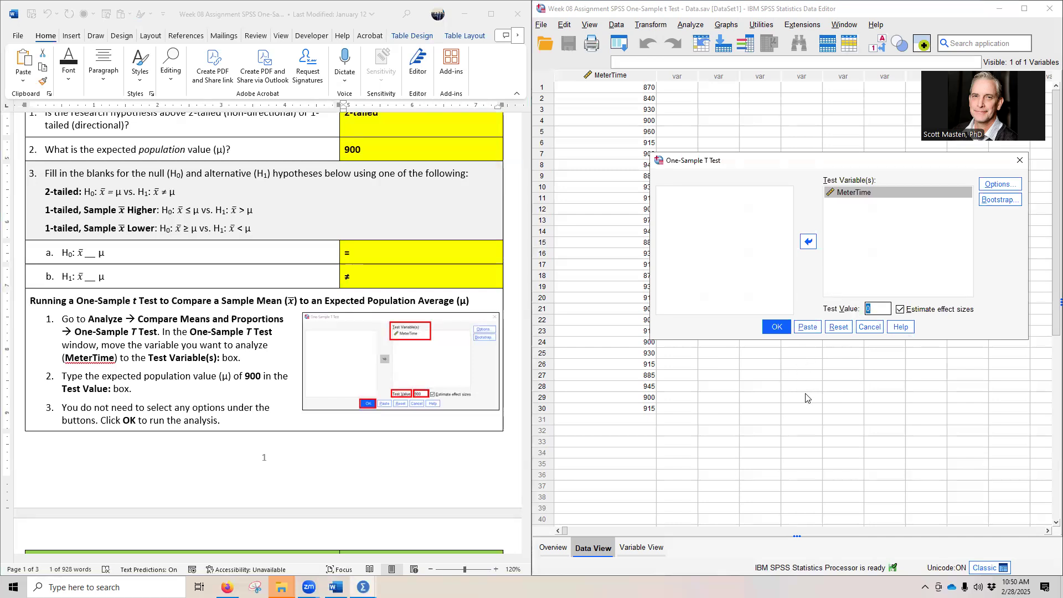
pyautogui.write('900')
pyautogui.click(777, 326)
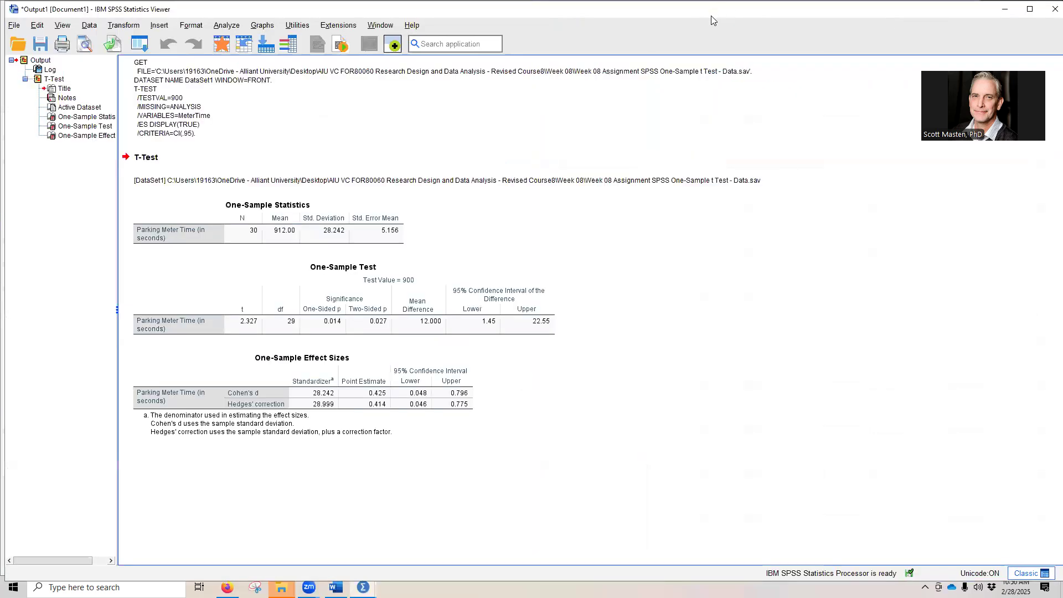
# Dock the output viewer beside the Word document and narrow its outline pane so the result tables fit.
pyautogui.moveTo(711, 14); pyautogui.dragTo(1061, 182)
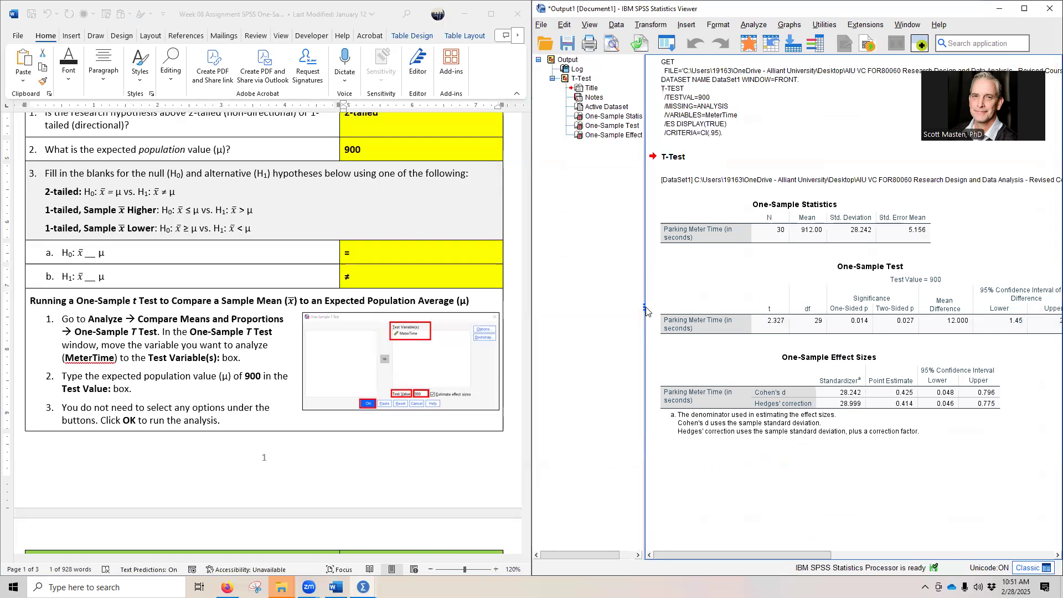
pyautogui.moveTo(644, 308); pyautogui.dragTo(563, 314)
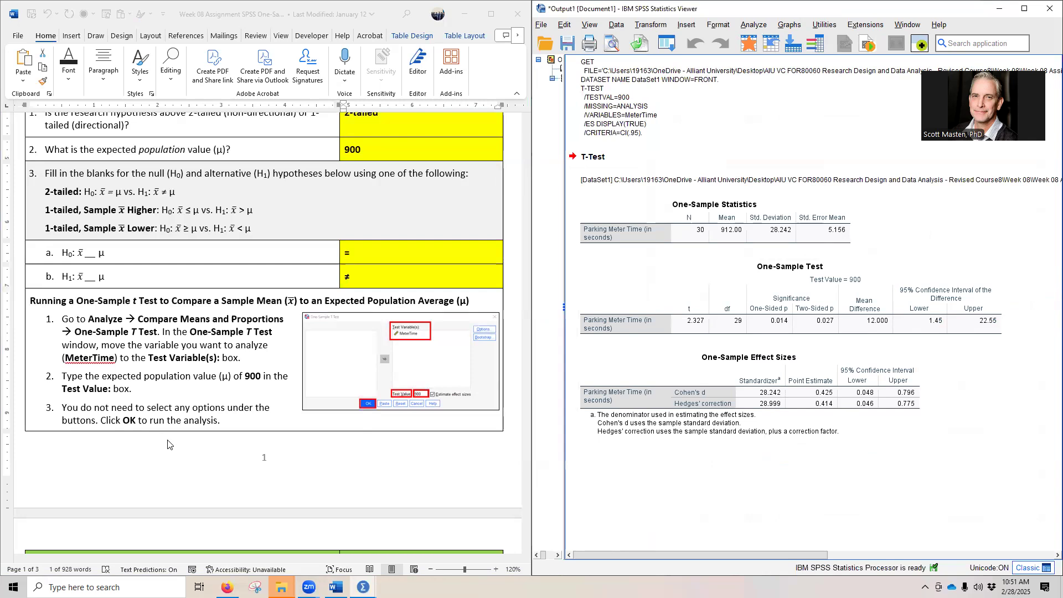
# Compare the answers to questions 4 and 5 with the sample mean and mean difference in the SPSS output.
pyautogui.scroll(-4, 166, 437)
pyautogui.scroll(-1, 161, 407)
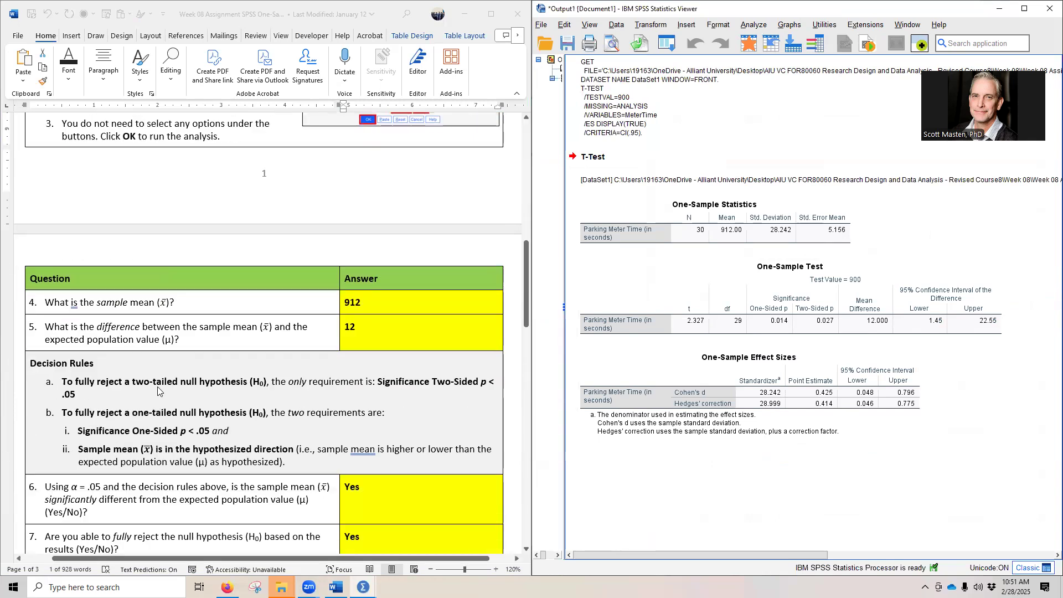
pyautogui.click(850, 368)
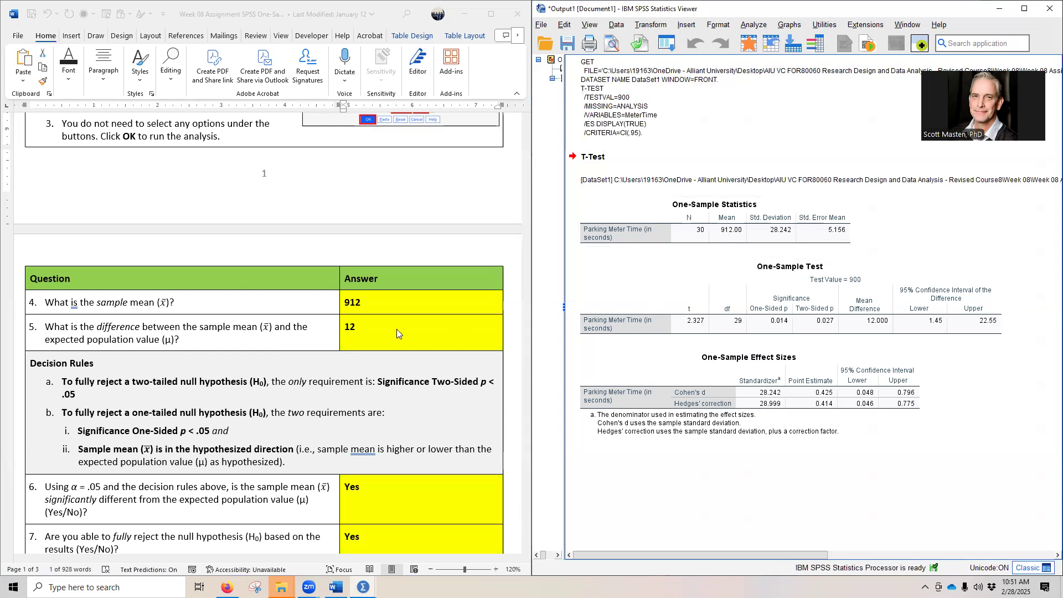
pyautogui.click(357, 329)
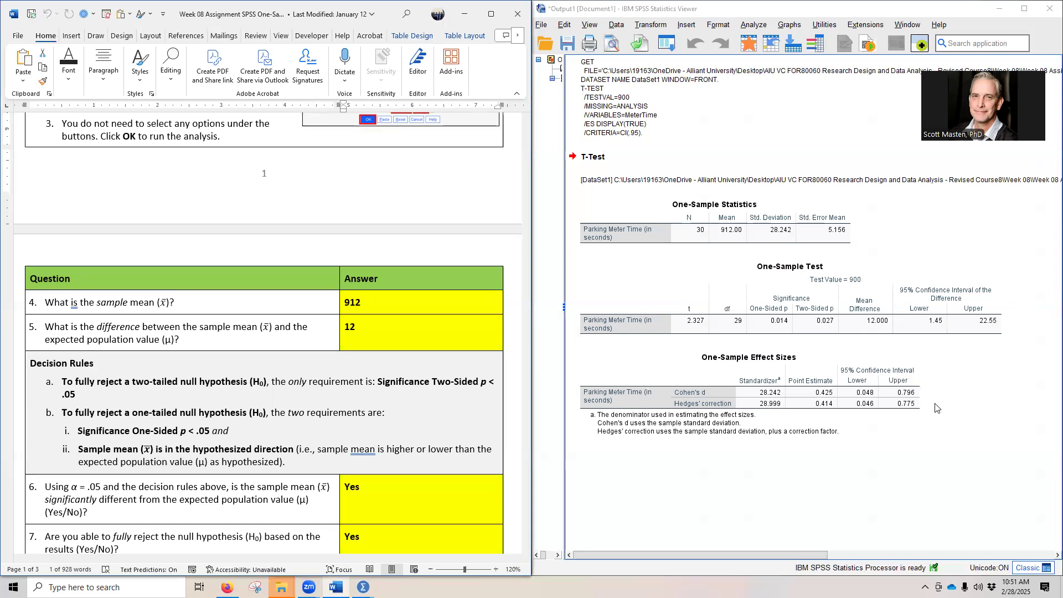
pyautogui.click(993, 418)
pyautogui.click(633, 428)
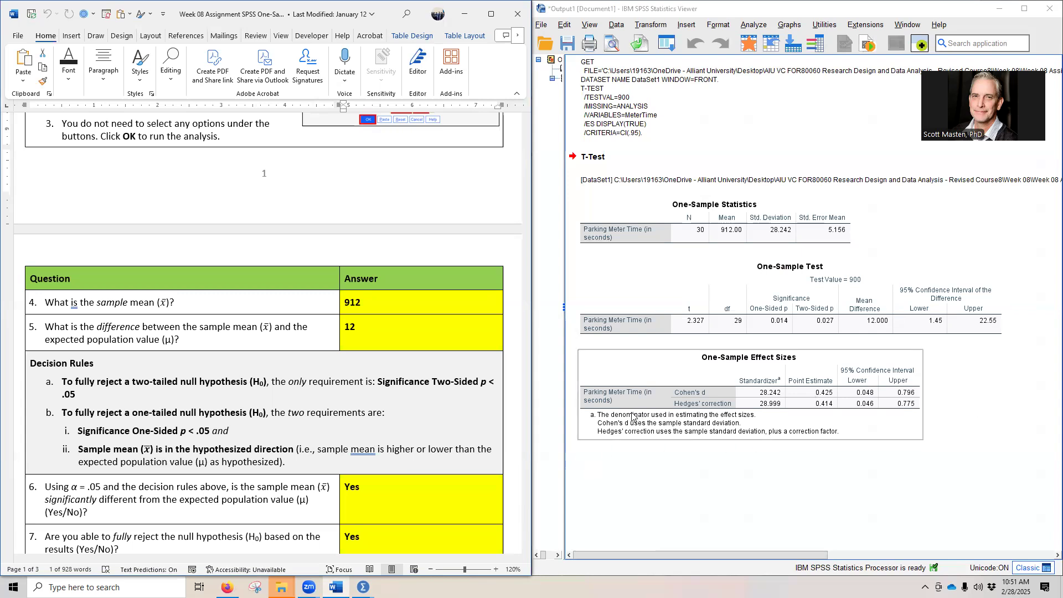
pyautogui.hscroll(3, 674, 389)
pyautogui.hscroll(-3, 723, 390)
# Examine the two-tailed decision rule and check question 6's significance answer against the One-Sample Test output.
pyautogui.scroll(-3, 242, 451)
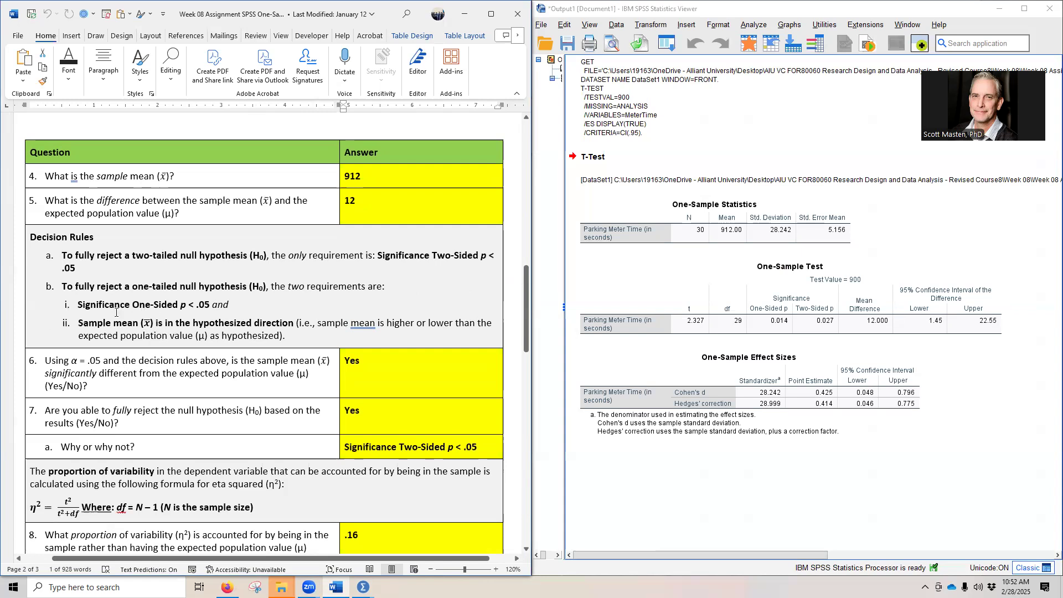
pyautogui.scroll(-1, 116, 313)
pyautogui.moveTo(60, 223); pyautogui.dragTo(455, 245)
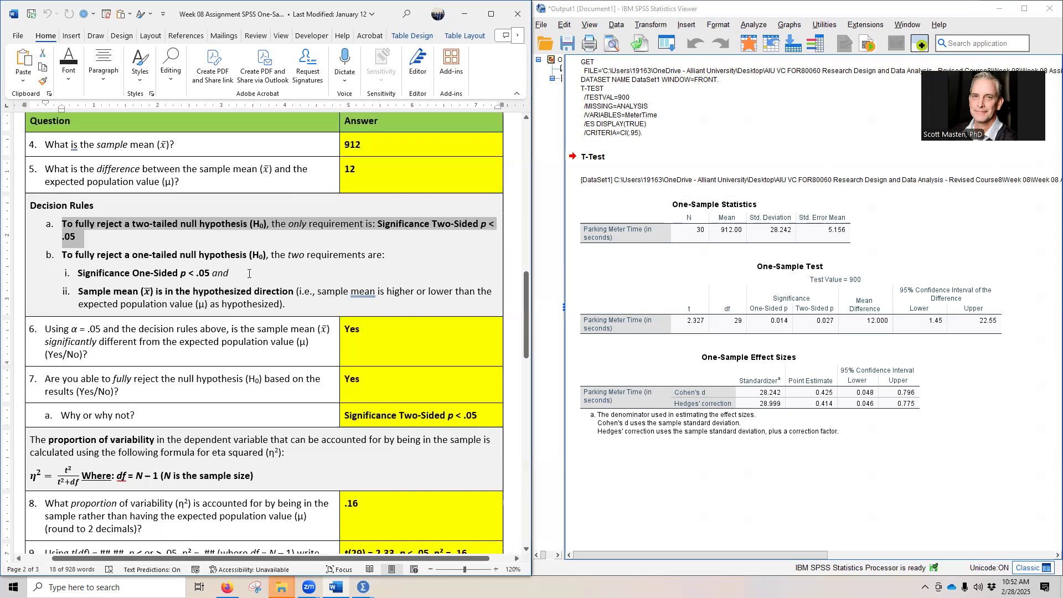
pyautogui.scroll(-4, 257, 266)
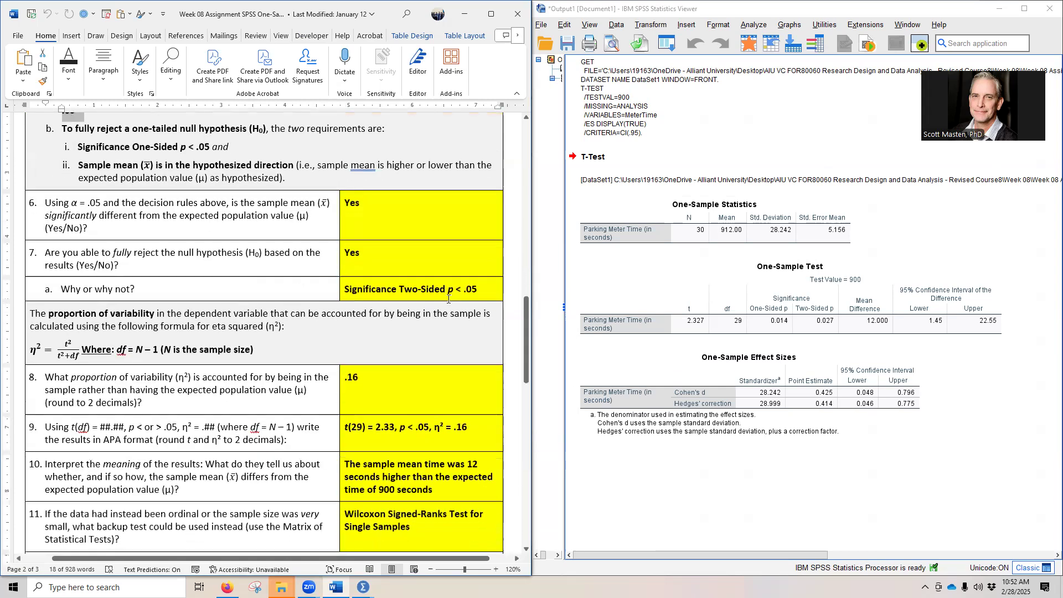
pyautogui.click(697, 335)
pyautogui.moveTo(362, 203); pyautogui.dragTo(345, 204)
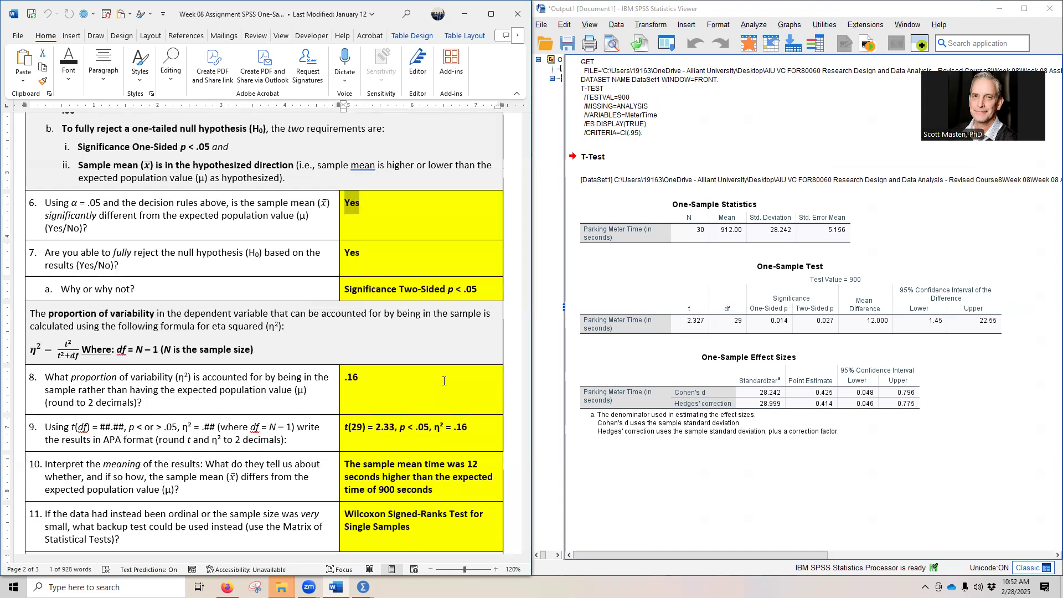
pyautogui.click(725, 227)
pyautogui.click(833, 287)
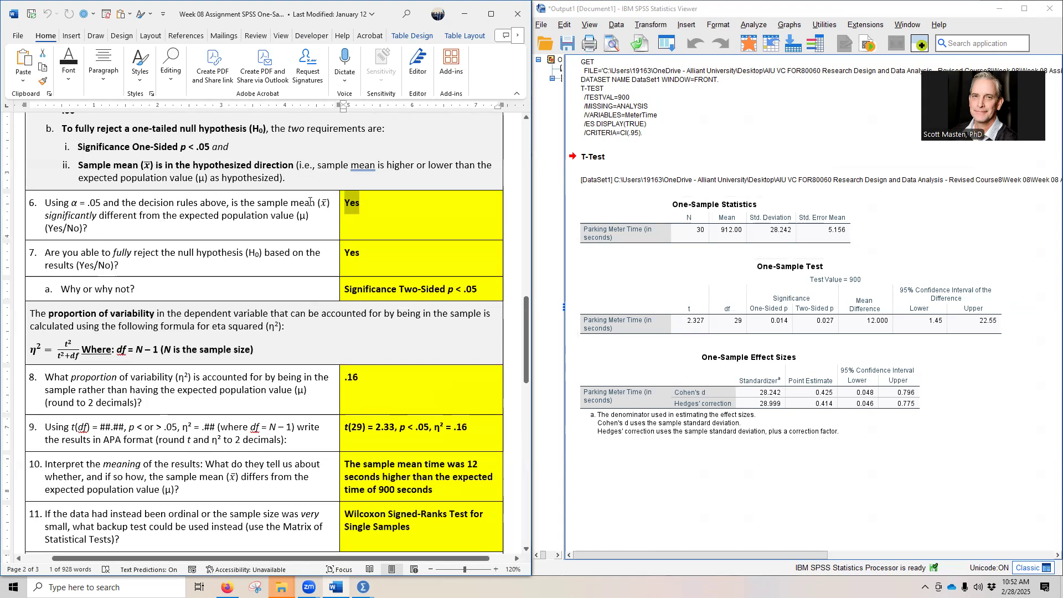
pyautogui.click(357, 203)
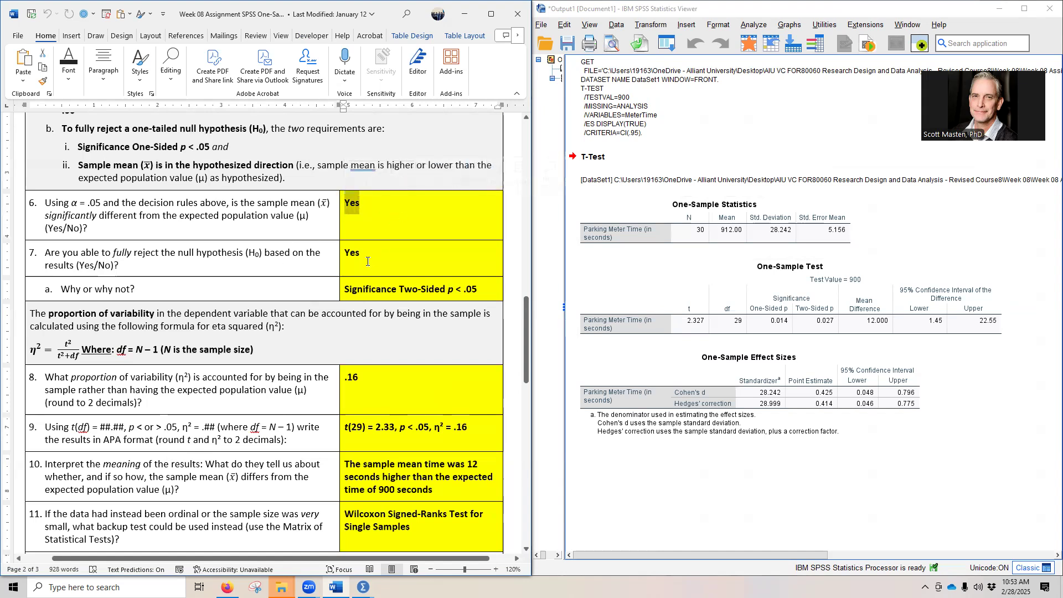
# Check question 7's null hypothesis answer and its reason against the two-tailed significance in the One-Sample Test table.
pyautogui.doubleClick(118, 315)
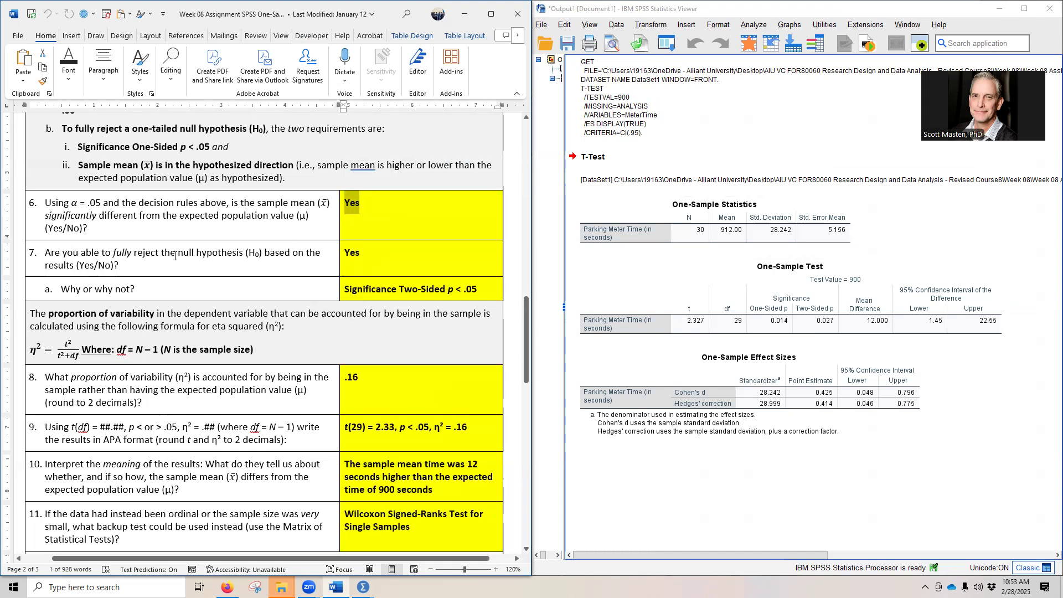
pyautogui.moveTo(370, 255); pyautogui.dragTo(341, 265)
pyautogui.moveTo(345, 289); pyautogui.dragTo(477, 289)
pyautogui.click(834, 330)
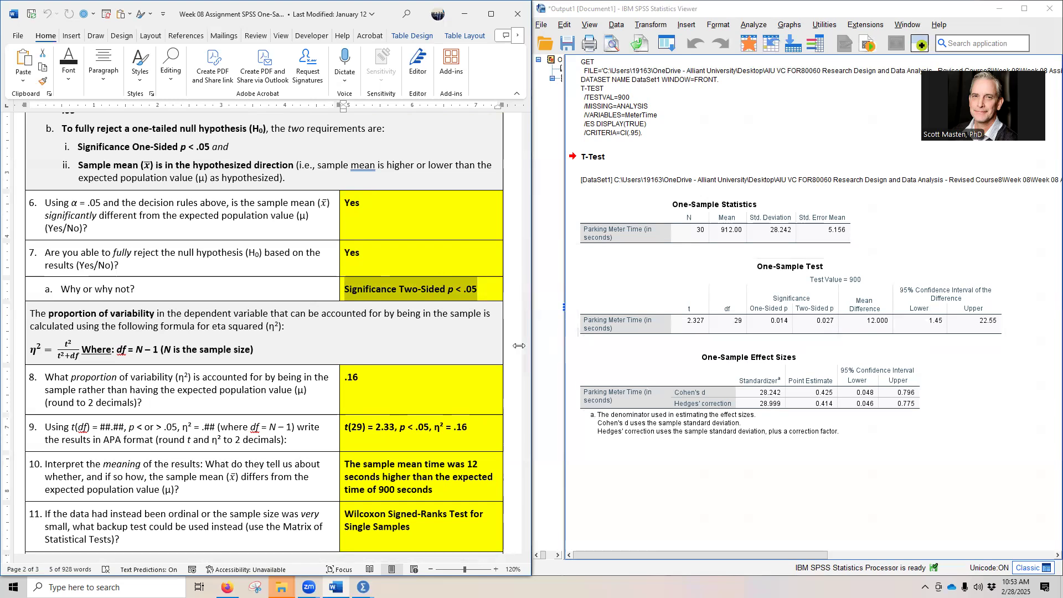
# Open the Calculator beside the eta squared formula, positioned over the Word document so the SPSS tables stay in view.
pyautogui.scroll(-3, 219, 394)
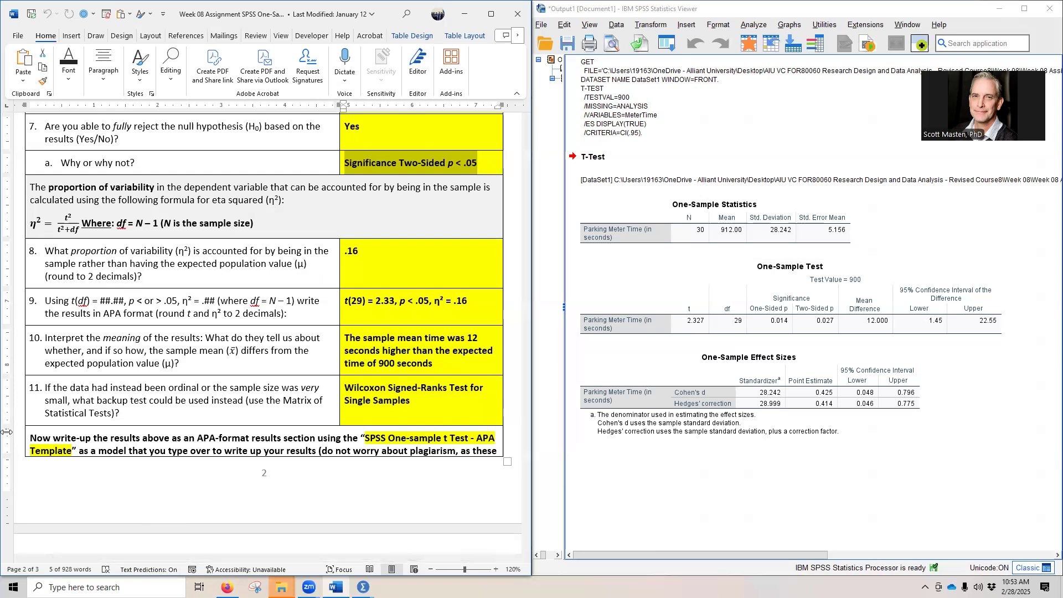
pyautogui.click(13, 586)
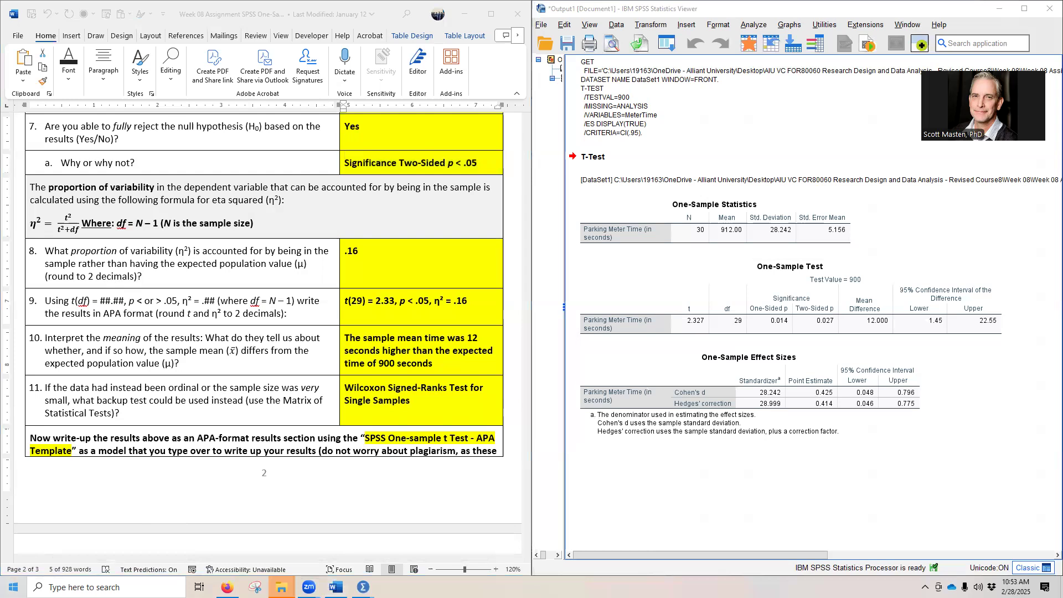
pyautogui.click(65, 478)
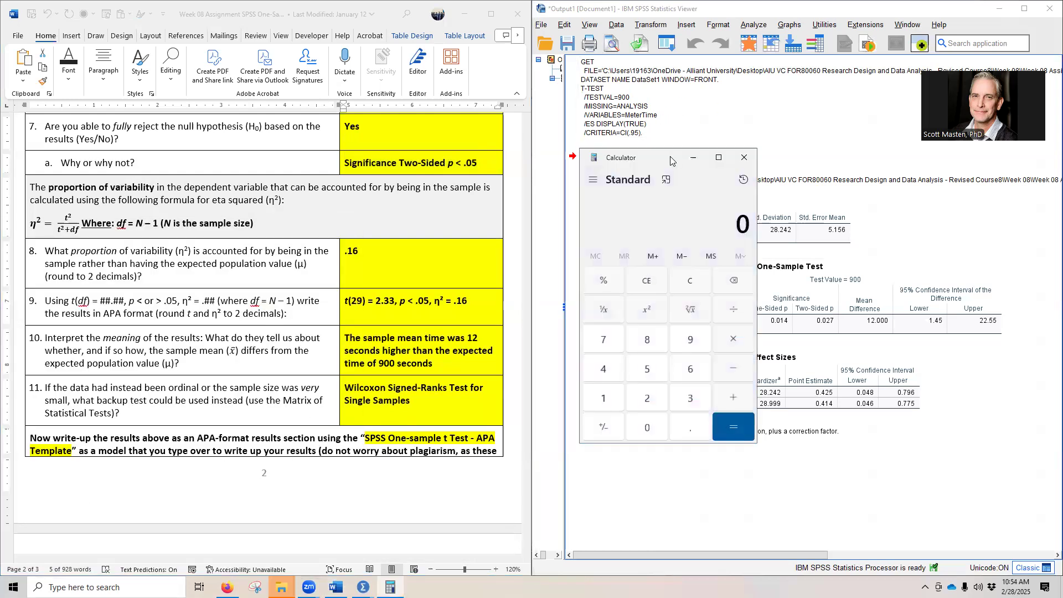
pyautogui.moveTo(670, 161); pyautogui.dragTo(403, 179)
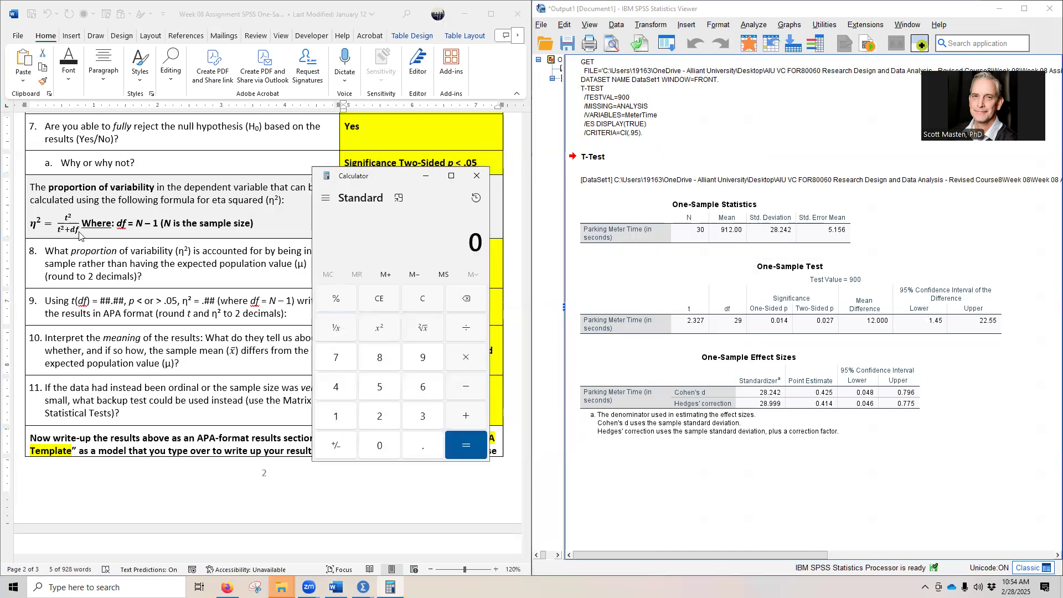
# Square the t value 2.327 from the One-Sample Test table in the calculator.
pyautogui.click(677, 332)
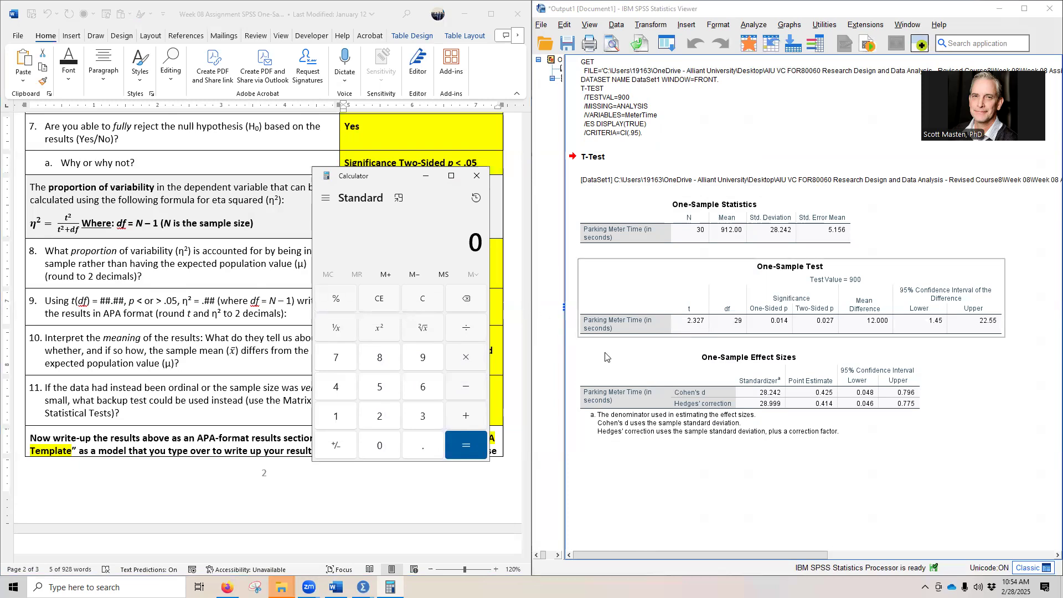
pyautogui.click(389, 418)
pyautogui.click(431, 445)
pyautogui.click(404, 414)
pyautogui.click(379, 415)
pyautogui.press('7')
pyautogui.click(385, 332)
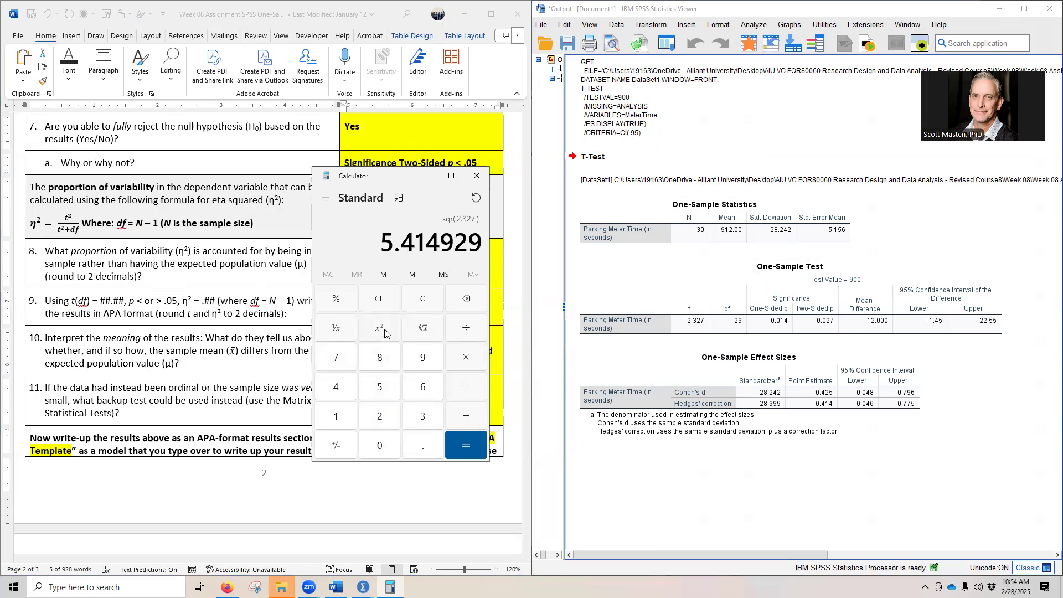
# Add the 29 degrees of freedom to the squared t value to get the eta squared denominator.
pyautogui.click(749, 325)
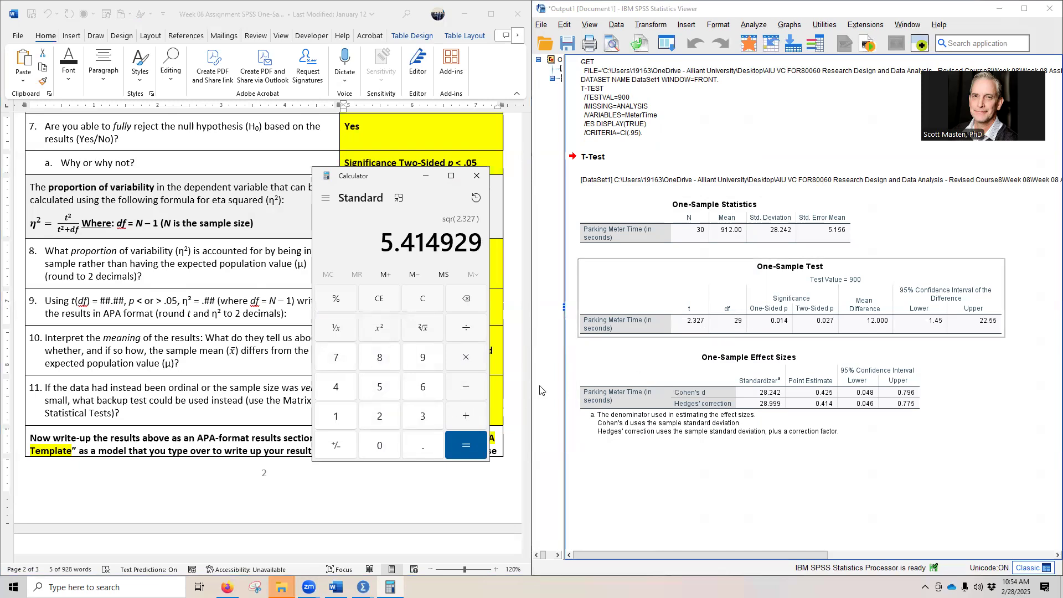
pyautogui.click(465, 416)
pyautogui.click(380, 415)
pyautogui.click(422, 357)
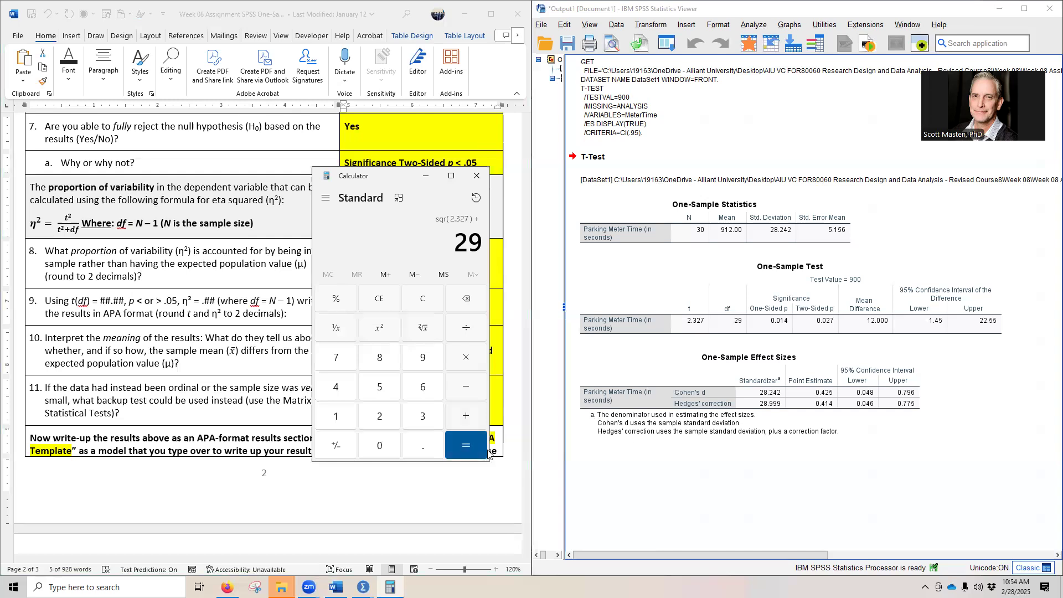
pyautogui.click(480, 450)
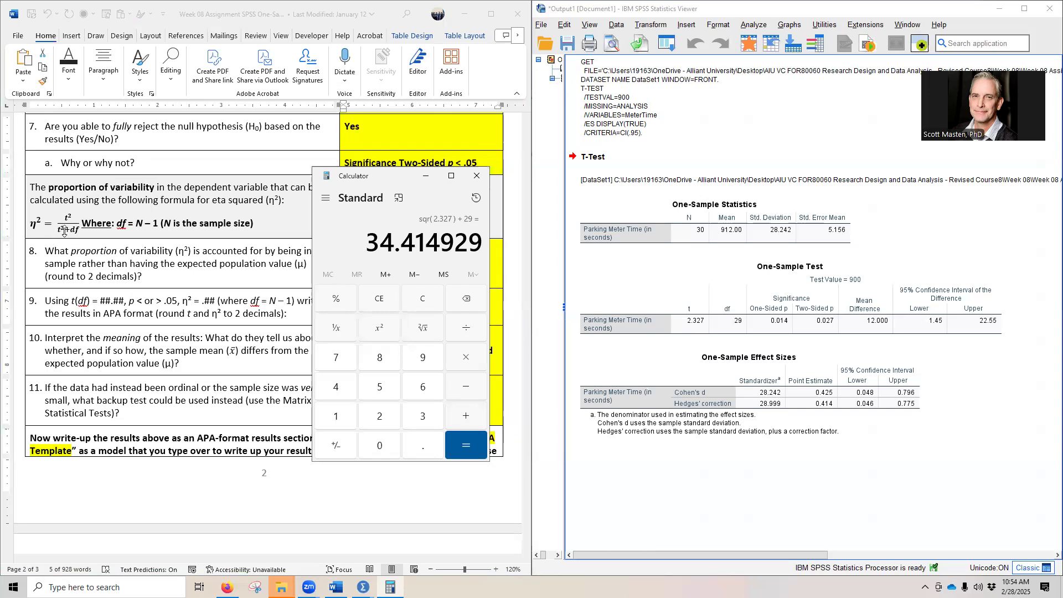
# Clear the calculator and square 2.327 again as the numerator of the eta squared formula.
pyautogui.click(422, 298)
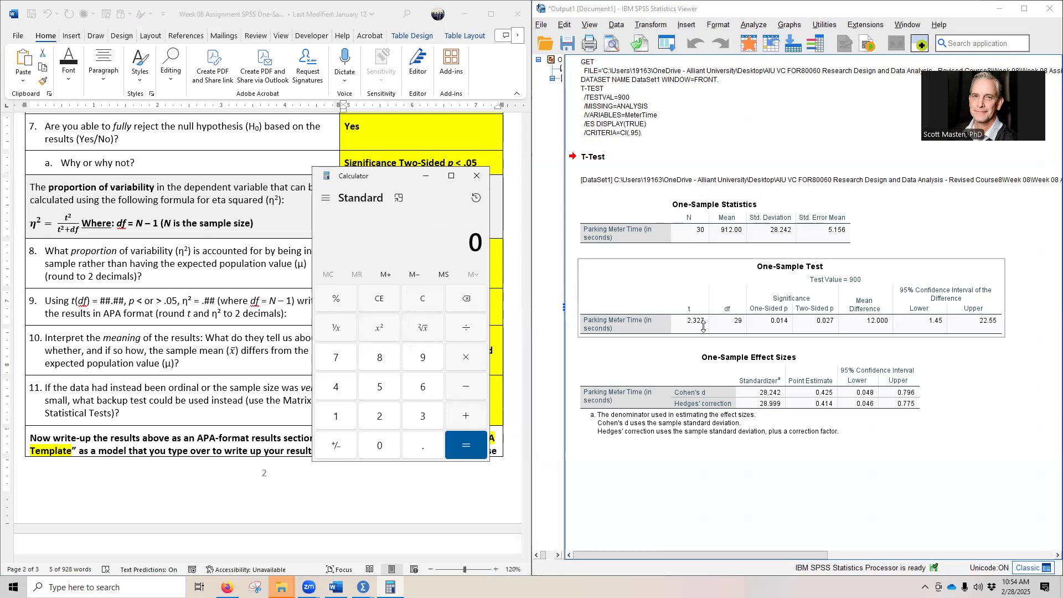
pyautogui.click(379, 416)
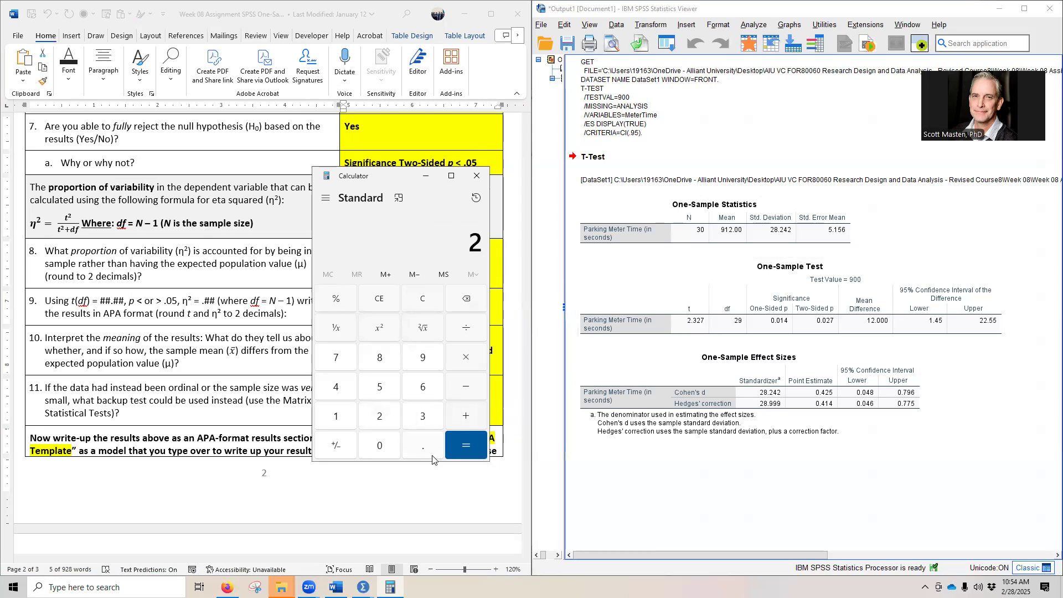
pyautogui.click(424, 446)
pyautogui.click(422, 416)
pyautogui.click(380, 416)
pyautogui.click(336, 358)
pyautogui.click(379, 328)
# Divide the squared t value by 34.4149 to calculate eta squared.
pyautogui.click(466, 329)
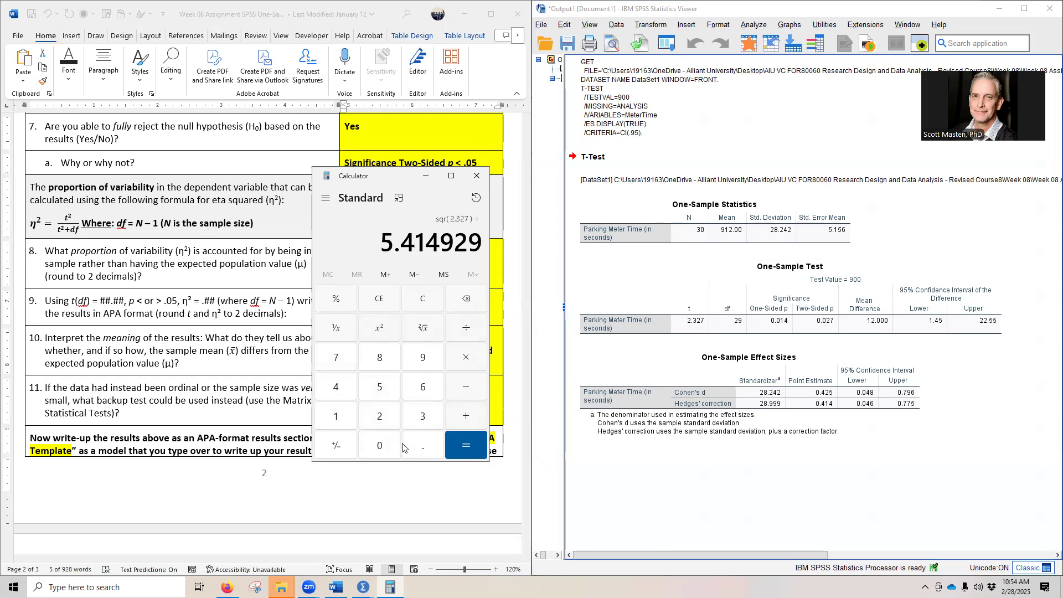
pyautogui.click(423, 419)
pyautogui.click(339, 388)
pyautogui.click(425, 448)
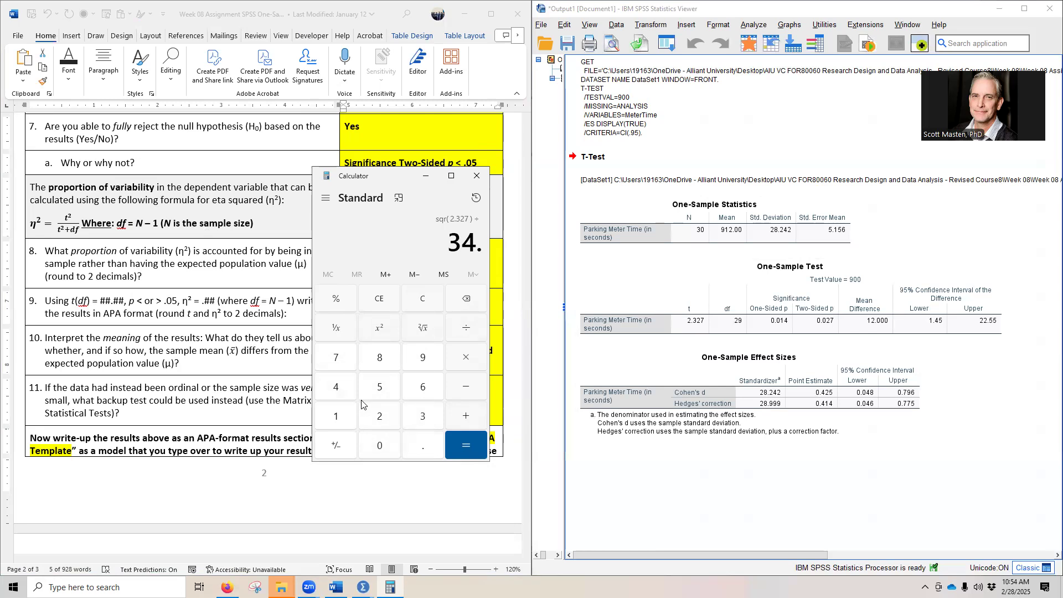
pyautogui.click(336, 386)
pyautogui.click(337, 414)
pyautogui.click(331, 388)
pyautogui.click(434, 359)
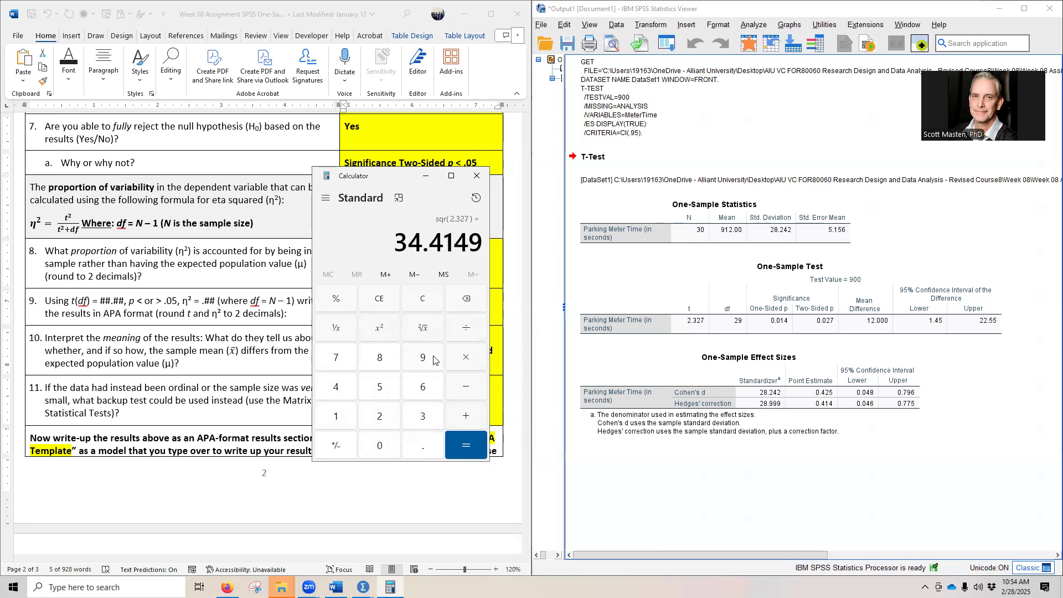
pyautogui.click(463, 446)
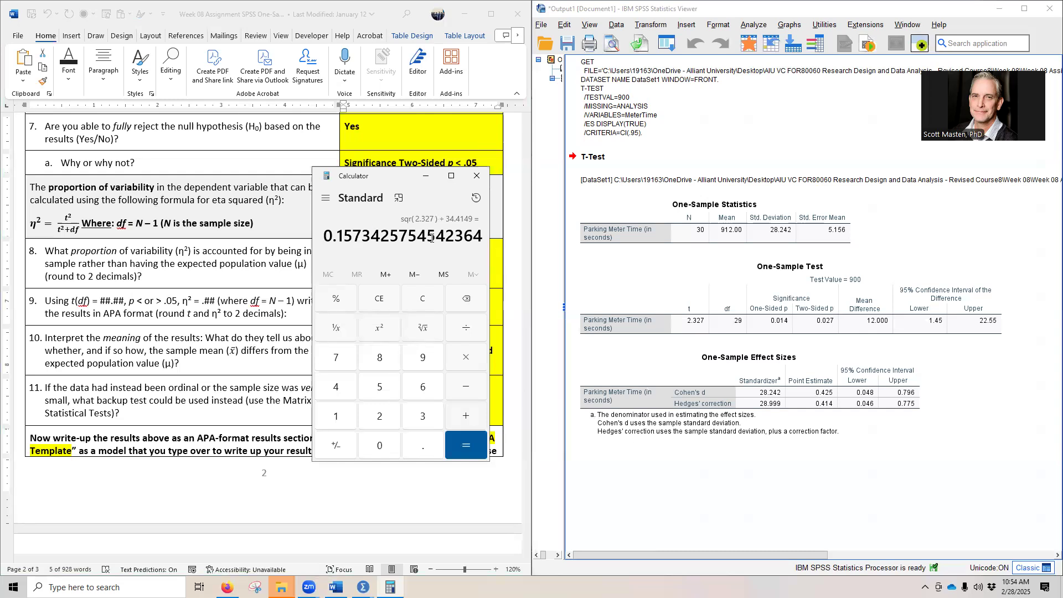
# Compare the first decimals of the calculated eta squared with question 8's answer, minimizing the calculator.
pyautogui.moveTo(336, 238); pyautogui.dragTo(359, 239)
pyautogui.click(426, 176)
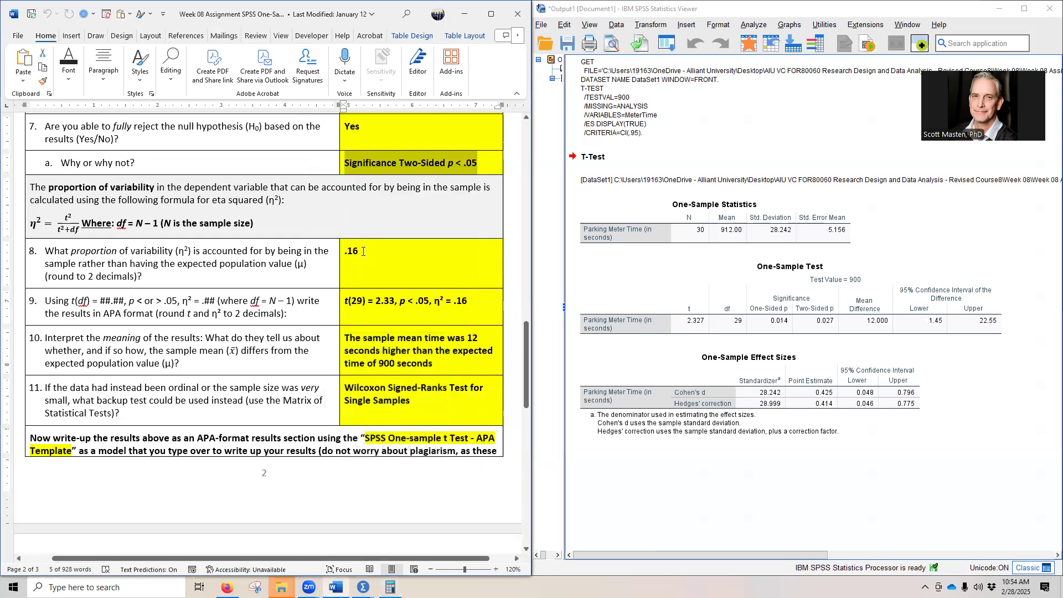
pyautogui.moveTo(363, 251); pyautogui.dragTo(344, 252)
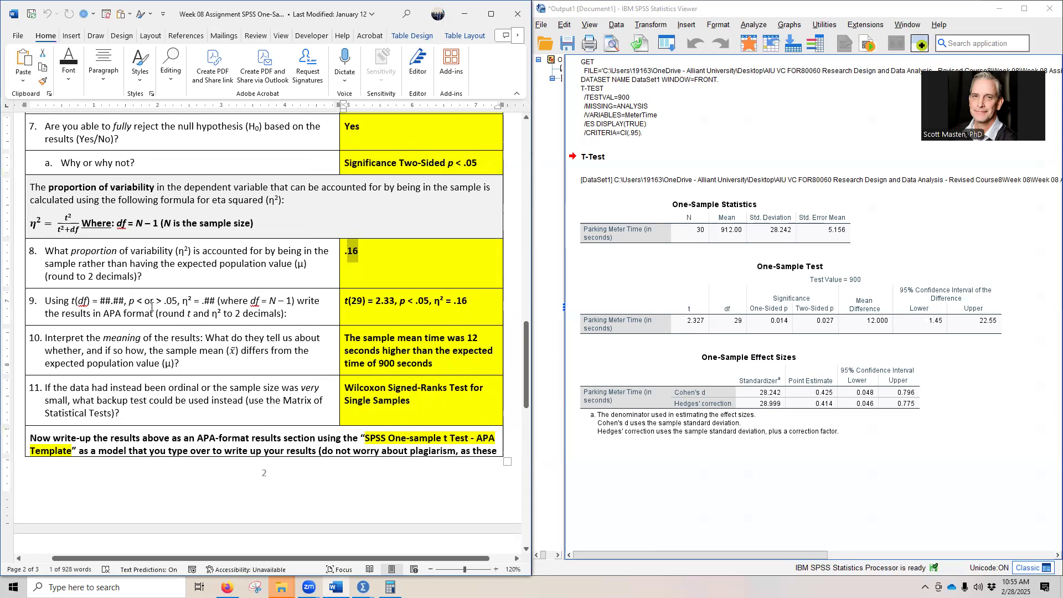
# Examine the APA format pattern given in question 9 and the result statement written as its answer.
pyautogui.click(91, 313)
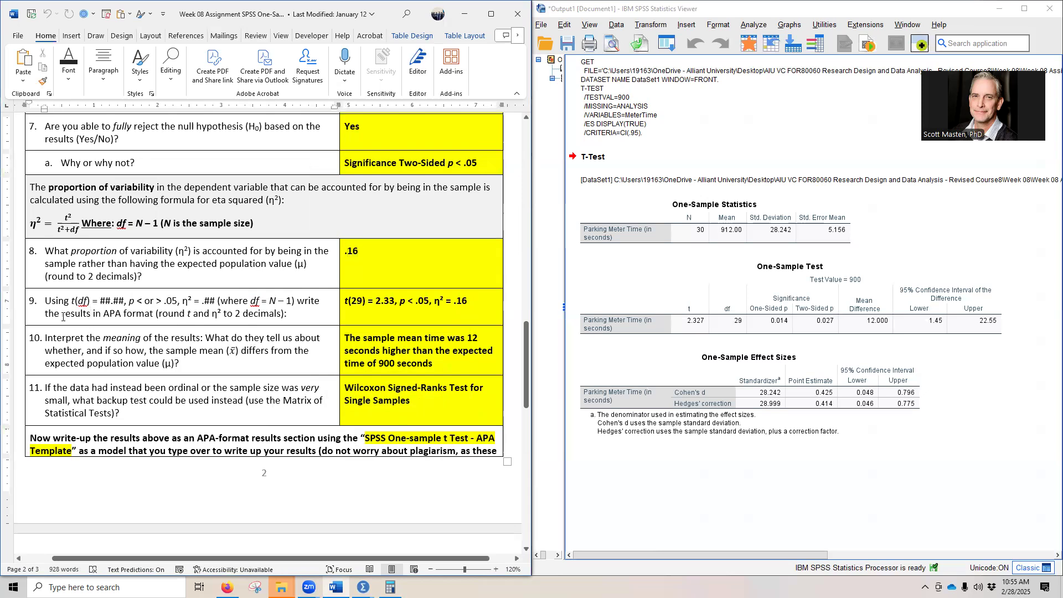
pyautogui.click(112, 300)
pyautogui.moveTo(112, 300); pyautogui.dragTo(304, 301)
pyautogui.moveTo(297, 301); pyautogui.dragTo(295, 301)
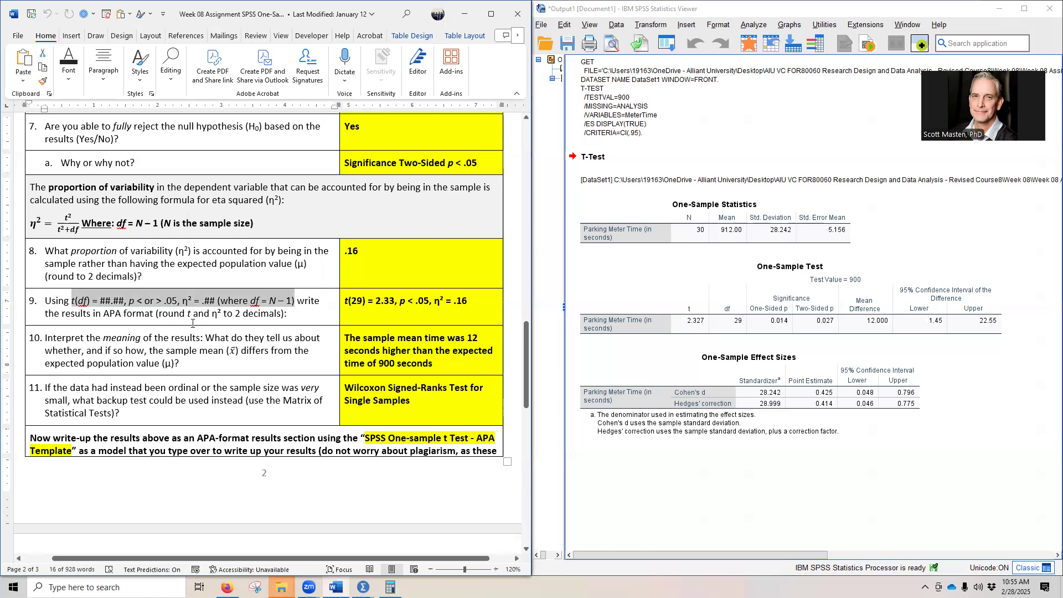
pyautogui.moveTo(346, 300); pyautogui.dragTo(457, 310)
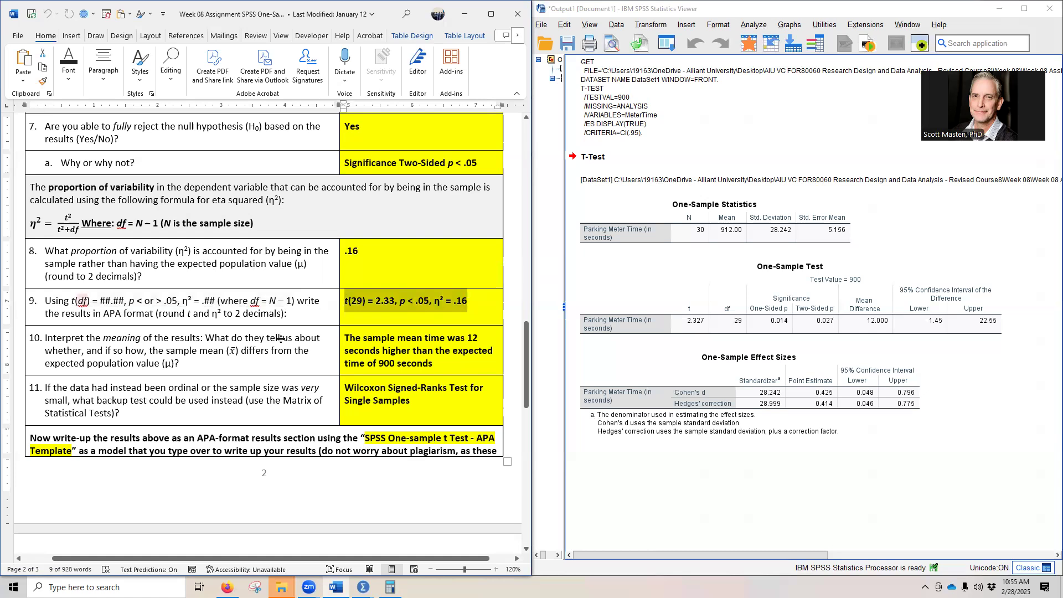
# Check the degrees of freedom, p and eta squared parts of question 9's answer against the SPSS output and question 8.
pyautogui.click(739, 327)
pyautogui.moveTo(130, 301); pyautogui.dragTo(176, 301)
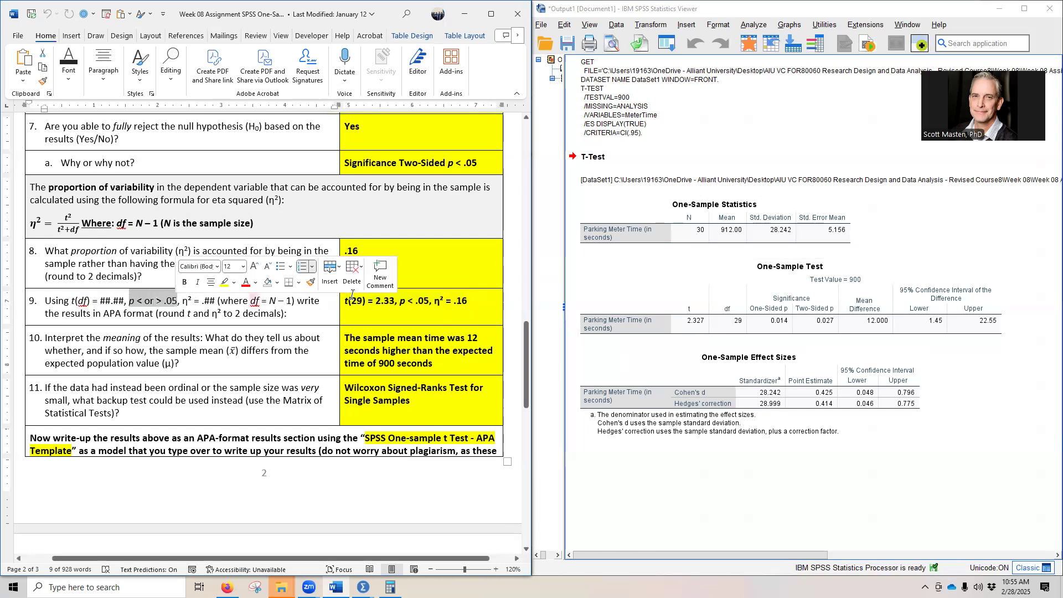
pyautogui.click(410, 301)
pyautogui.moveTo(411, 301); pyautogui.dragTo(443, 302)
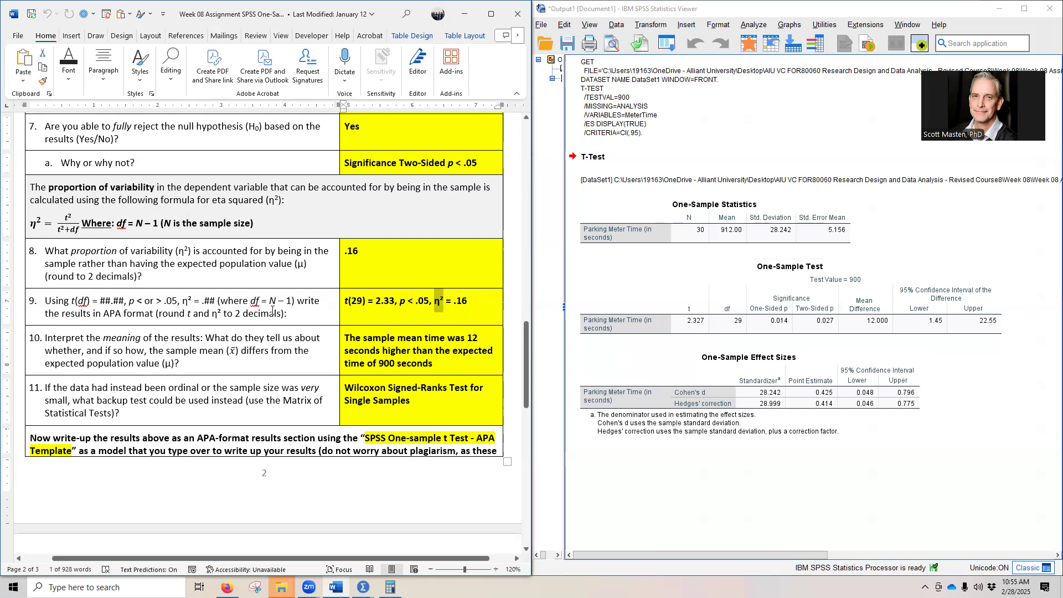
pyautogui.moveTo(363, 251); pyautogui.dragTo(332, 257)
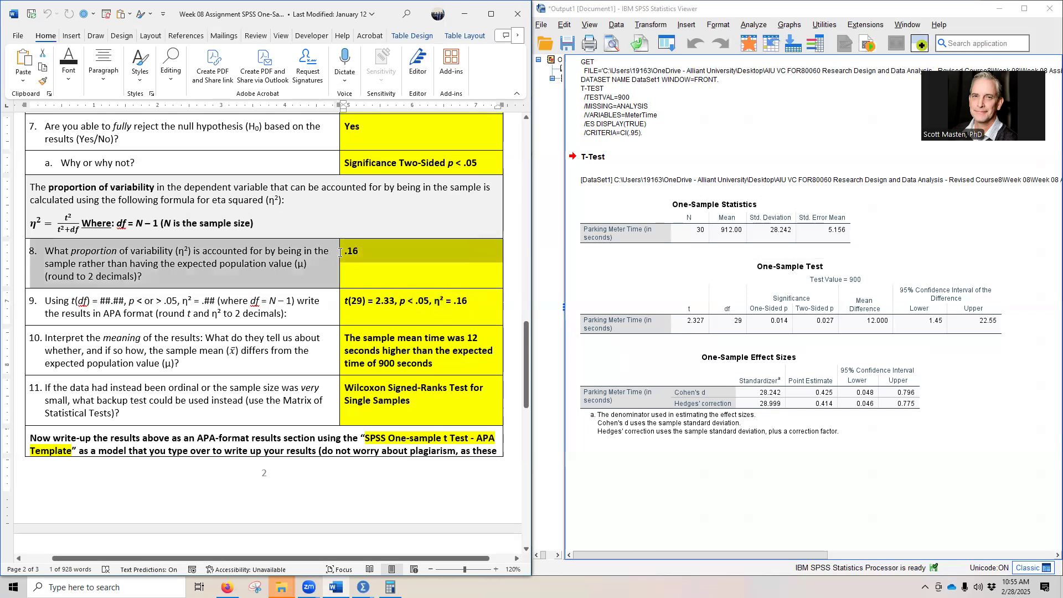
pyautogui.moveTo(341, 301); pyautogui.dragTo(469, 302)
# Open the handout "Week 08 Matrix of Basic Inferential Statistical Tests" for question 11 and enlarge its window to show the whole matrix.
pyautogui.scroll(-2, 155, 422)
pyautogui.click(126, 287)
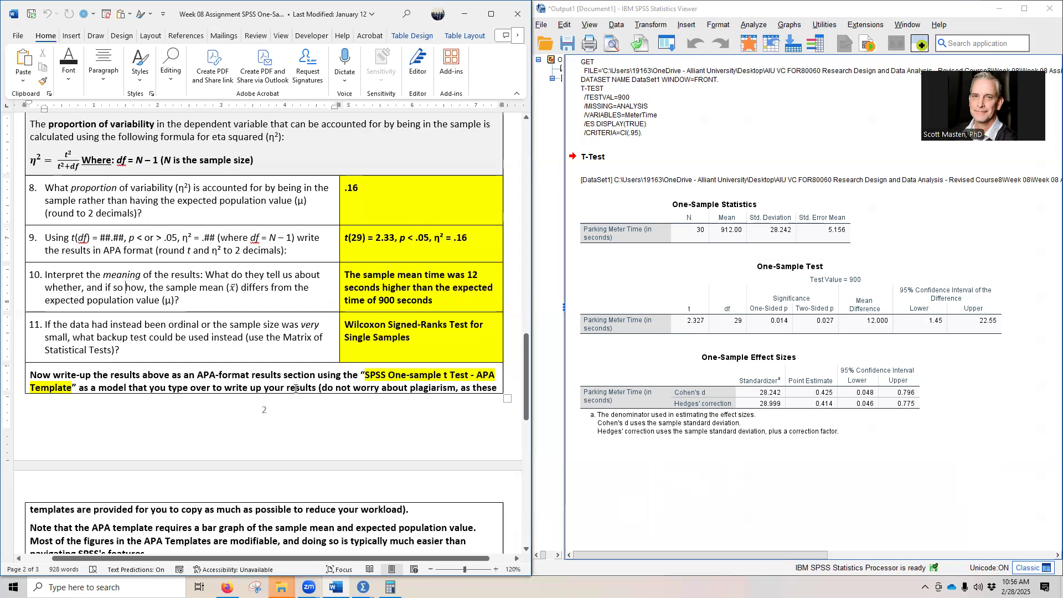
pyautogui.moveTo(281, 586)
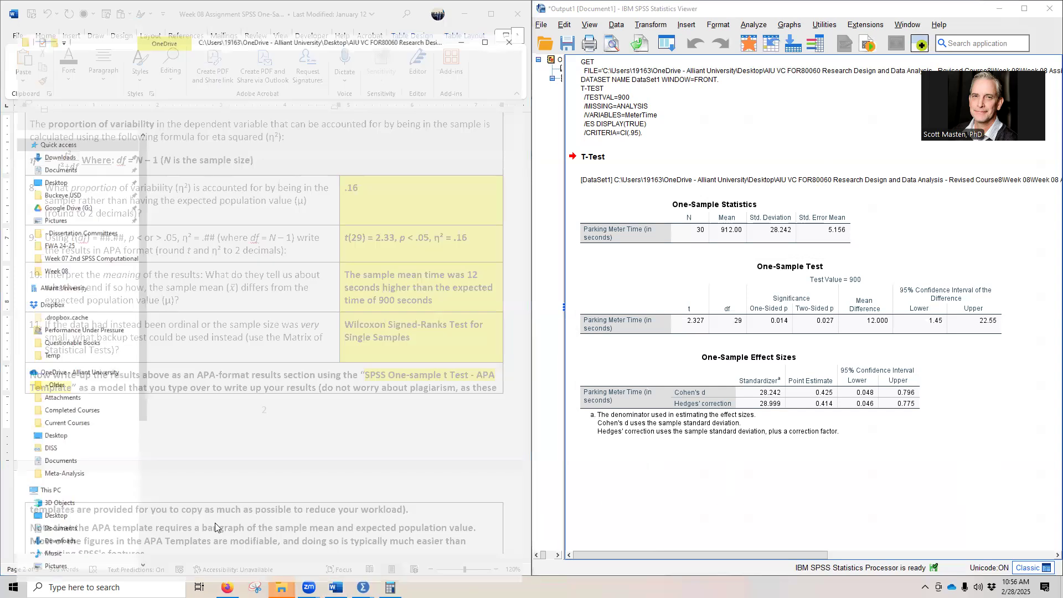
pyautogui.click(219, 528)
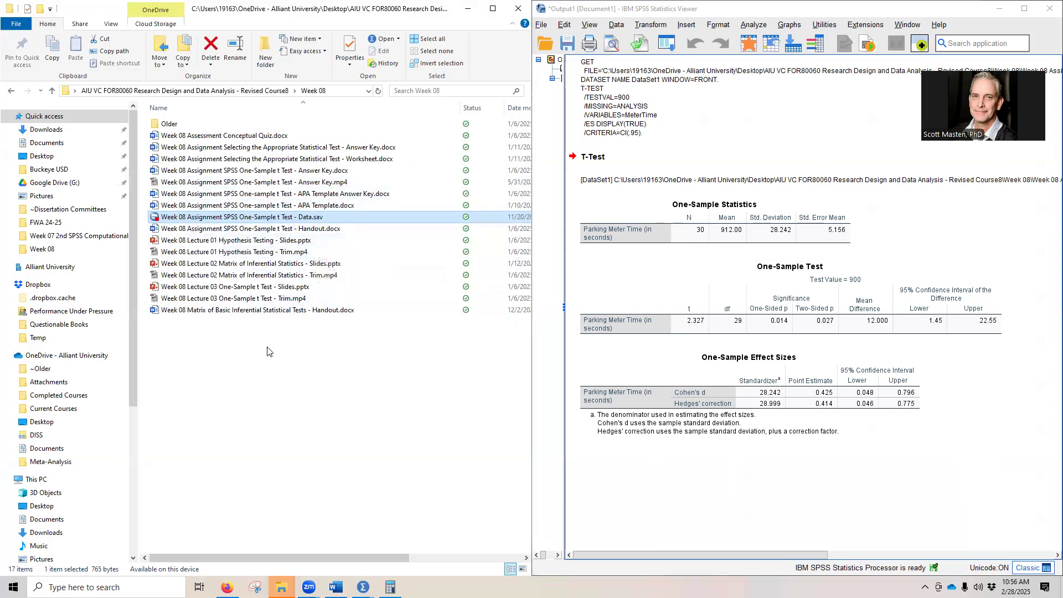
pyautogui.doubleClick(276, 311)
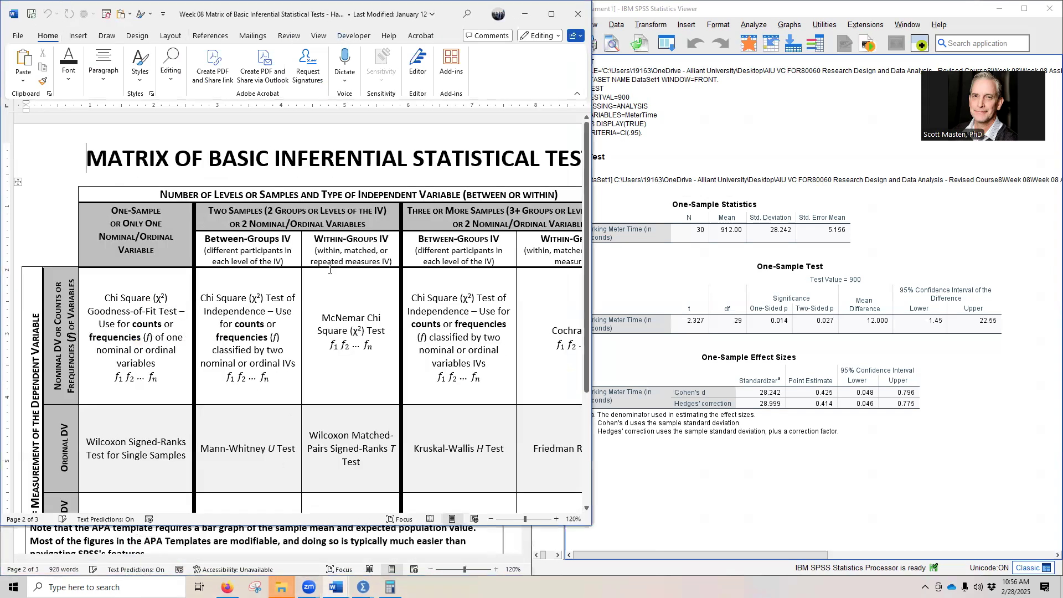
pyautogui.moveTo(370, 11); pyautogui.dragTo(488, 48)
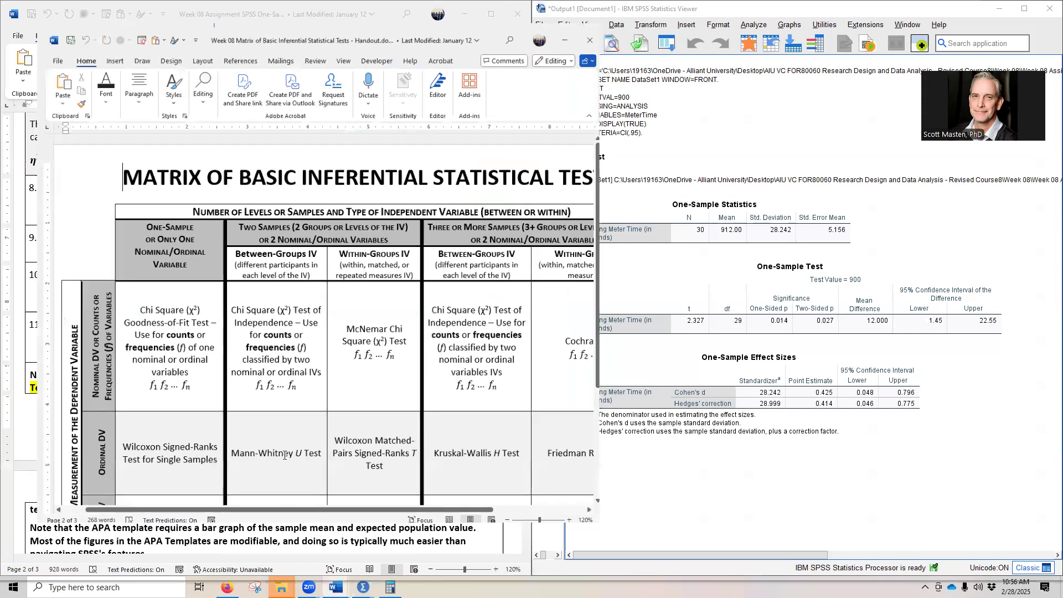
pyautogui.scroll(-3, 186, 465)
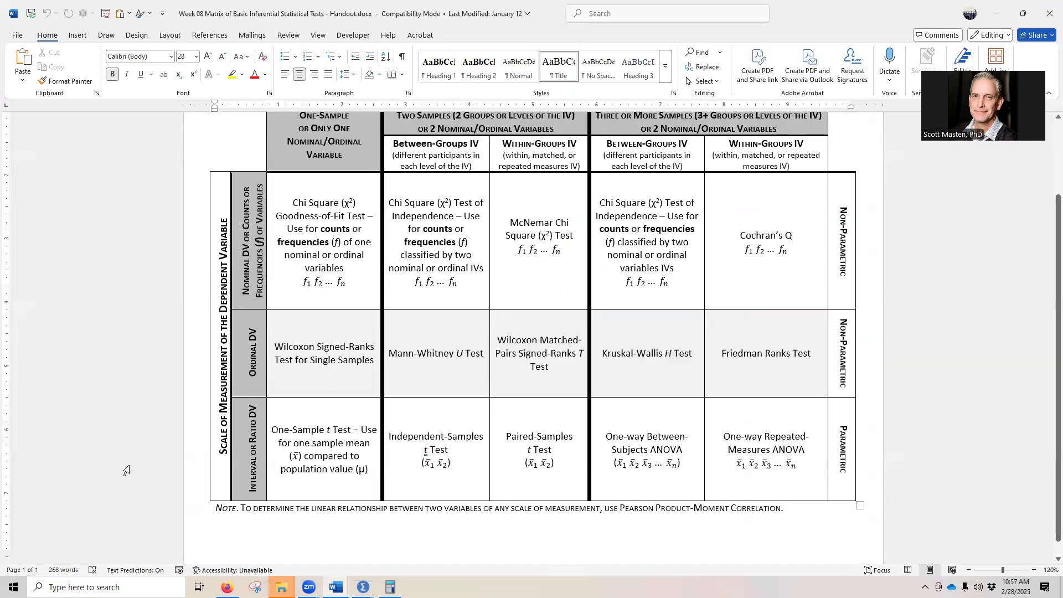
# Locate the One-Sample t Test in the matrix and look up the one-sample test for an ordinal dependent variable.
pyautogui.moveTo(274, 427); pyautogui.dragTo(369, 471)
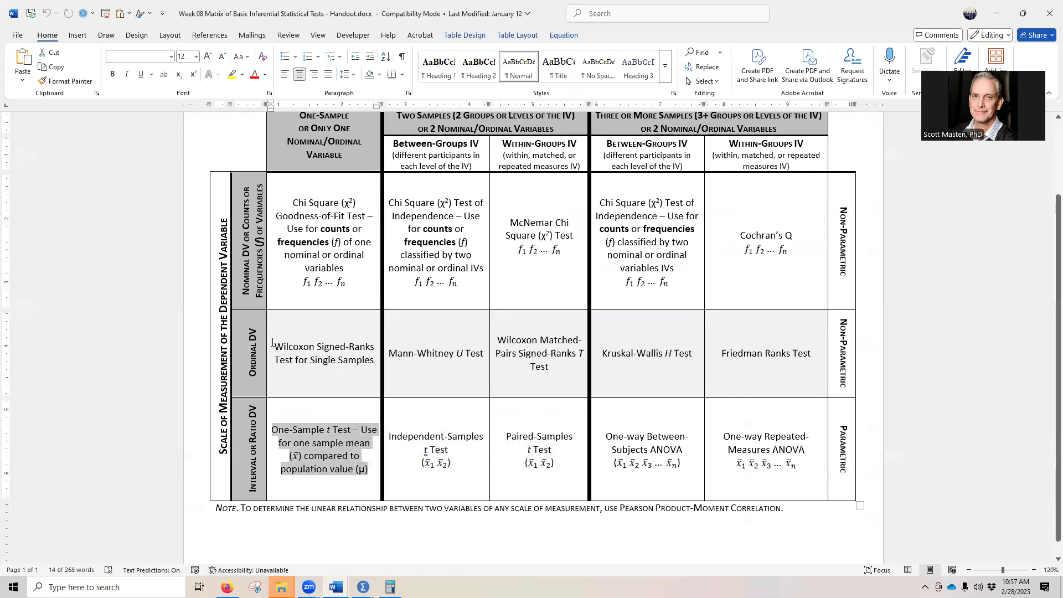
pyautogui.moveTo(275, 346); pyautogui.dragTo(375, 363)
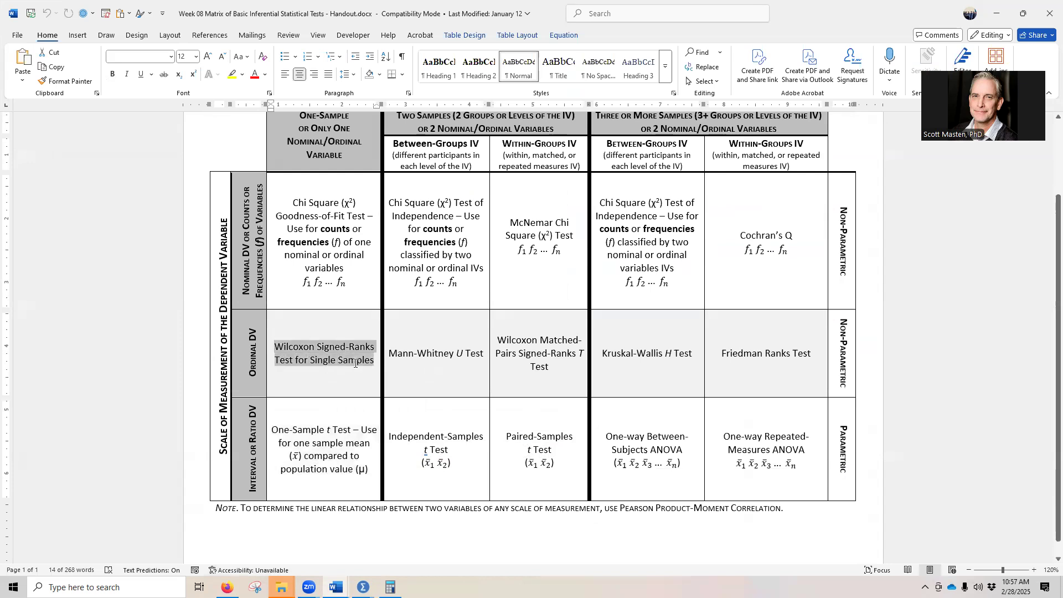
pyautogui.click(125, 352)
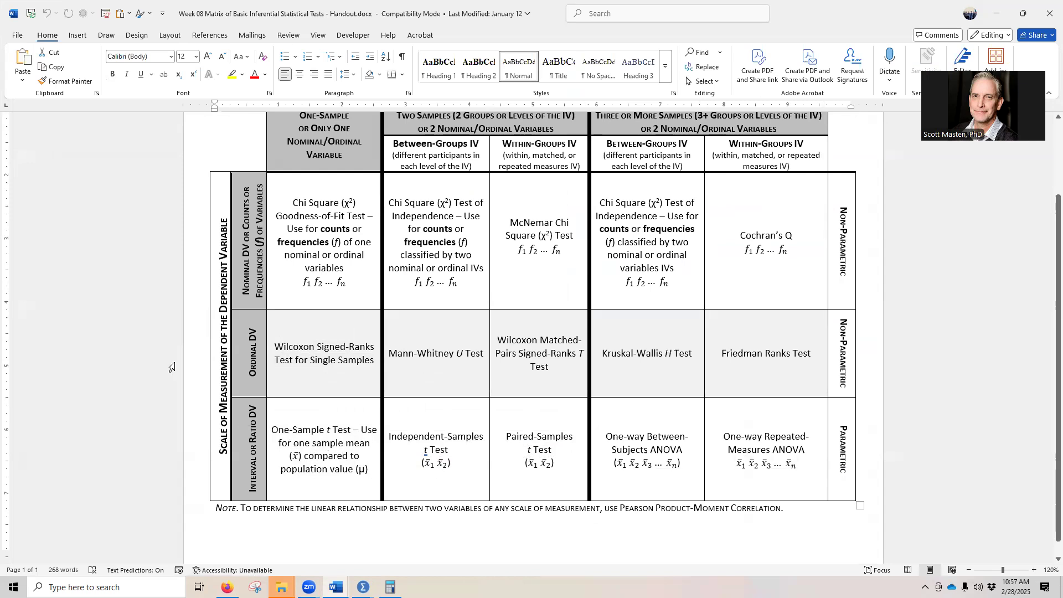
pyautogui.moveTo(275, 346); pyautogui.dragTo(374, 360)
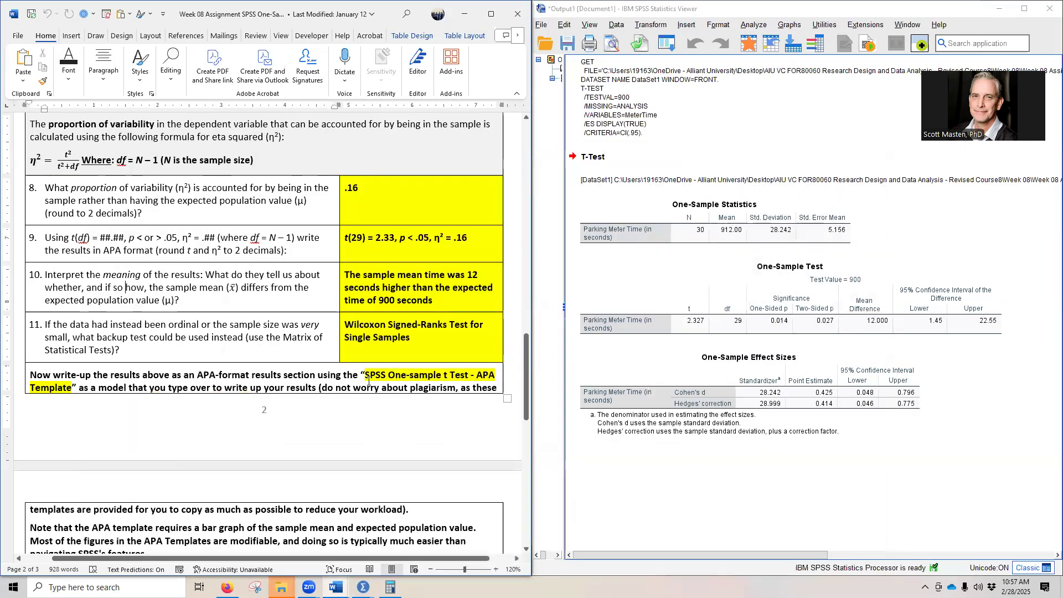
# Read the APA write-up instructions below question 11, including how to modify the template's bar graph and what to upload.
pyautogui.scroll(-4, 258, 408)
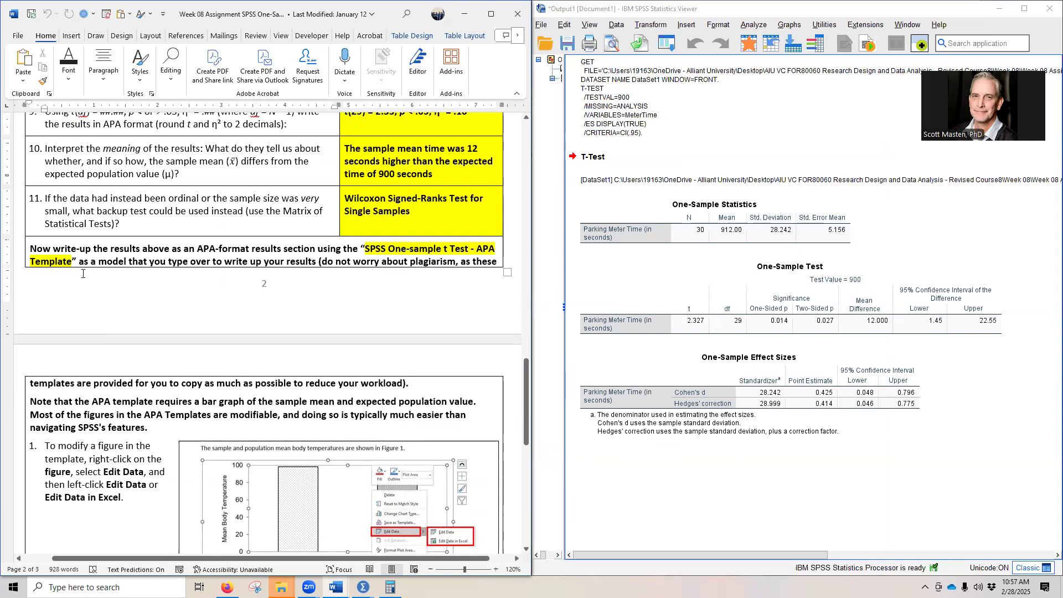
pyautogui.scroll(-3, 73, 299)
pyautogui.scroll(-3, 70, 280)
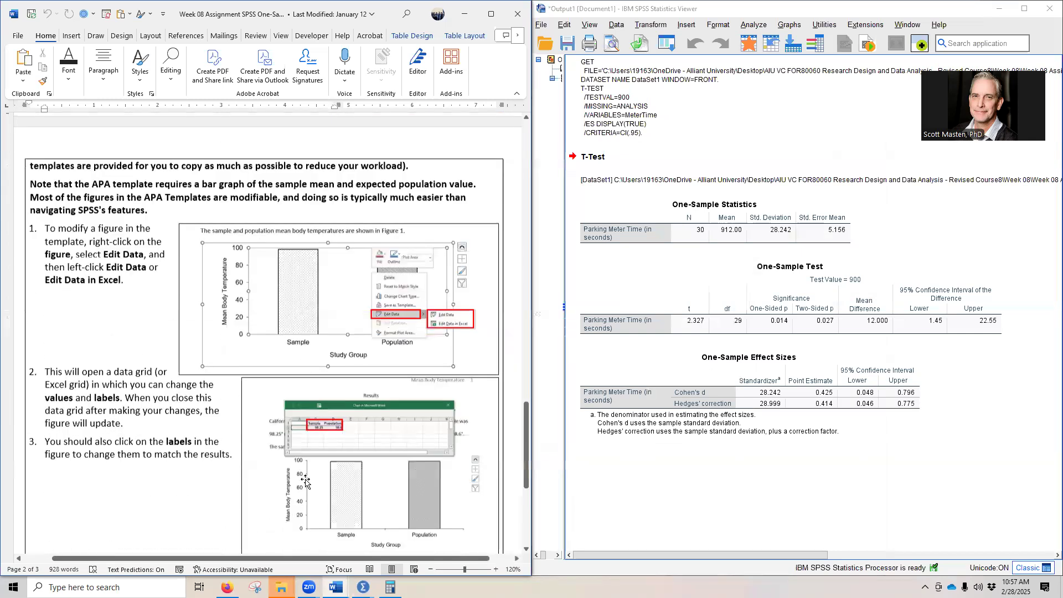
pyautogui.scroll(-4, 166, 491)
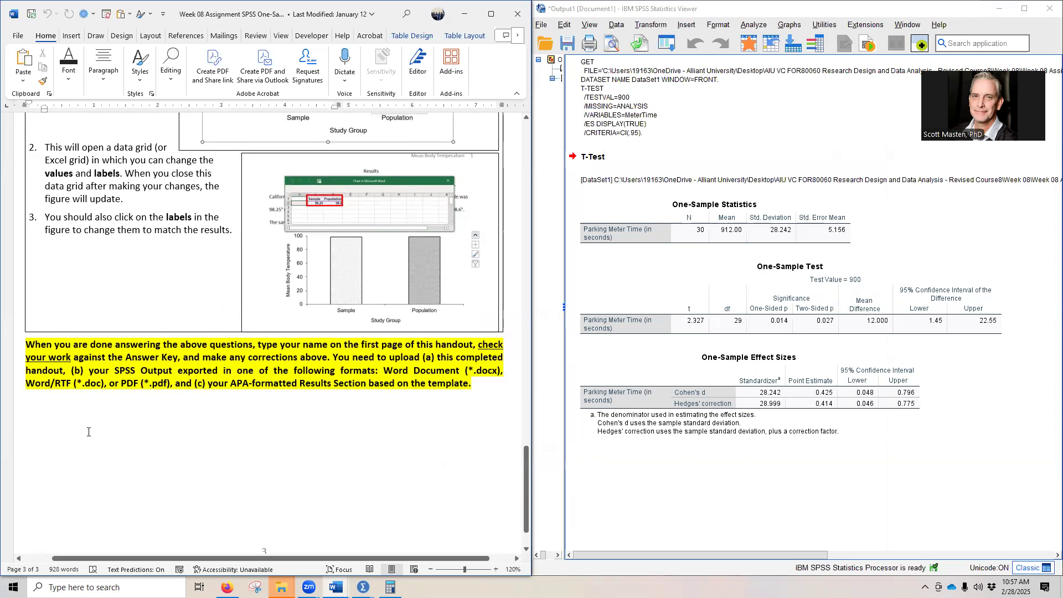
pyautogui.scroll(5, 88, 432)
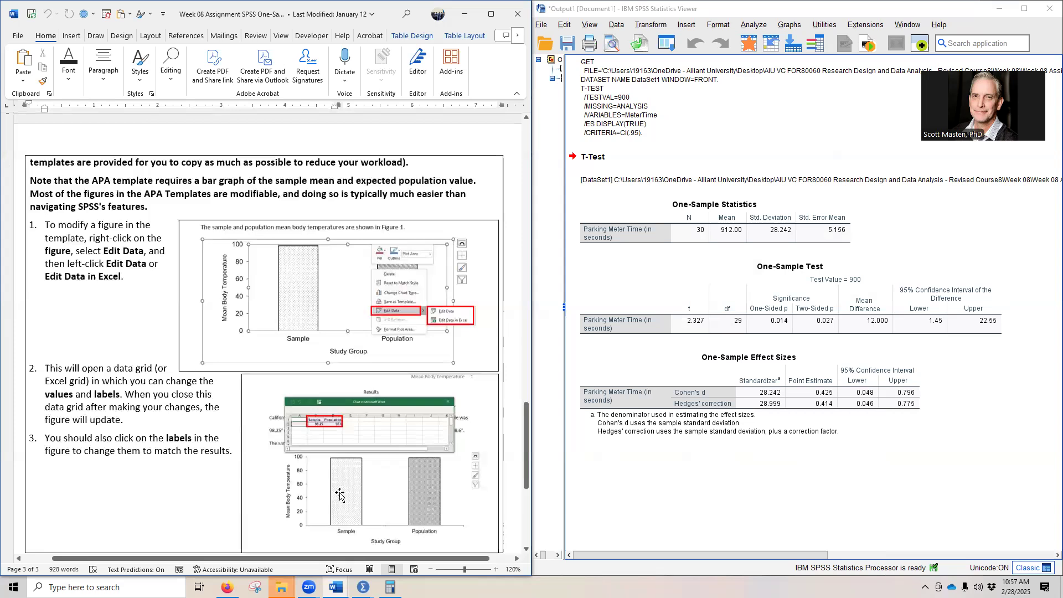
pyautogui.scroll(-3, 323, 360)
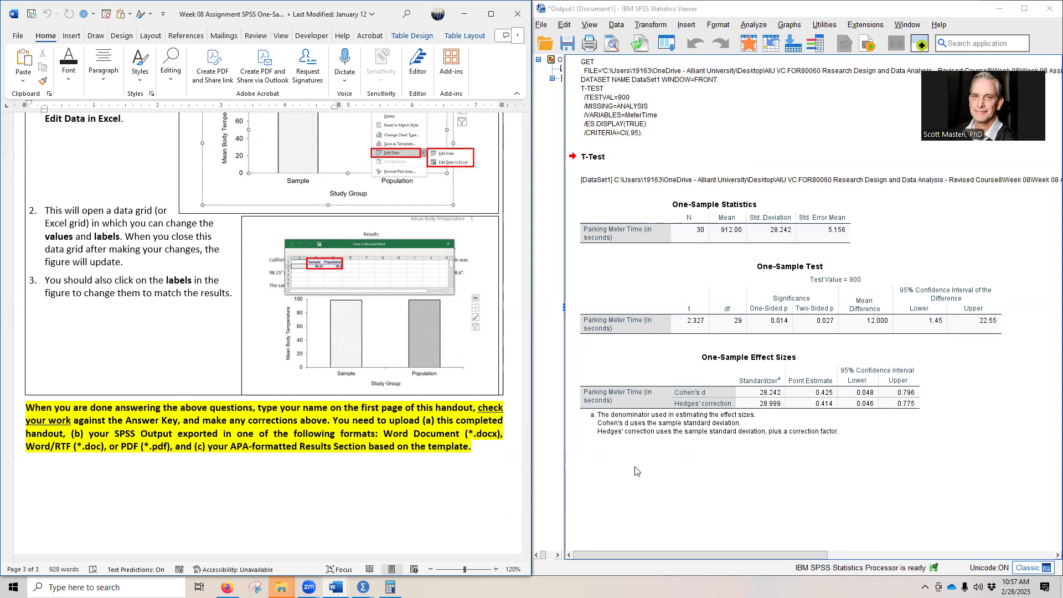
# Review the assignment from the first page through question 11 and highlight the template name "SPSS One-sample t Test - APA Template".
pyautogui.scroll(15, 357, 224)
pyautogui.scroll(15, 357, 223)
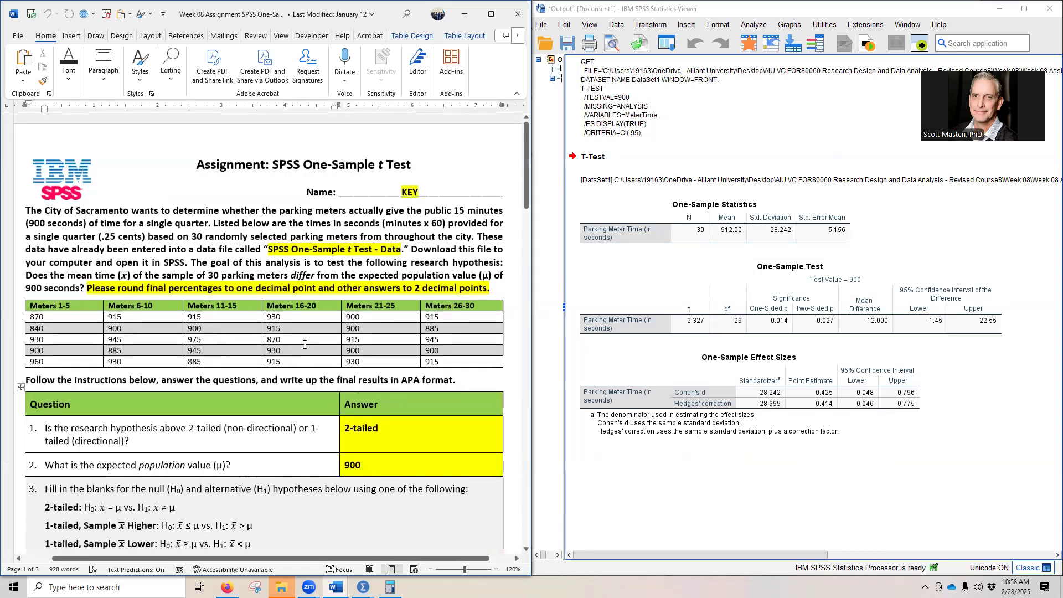
pyautogui.scroll(-15, 201, 381)
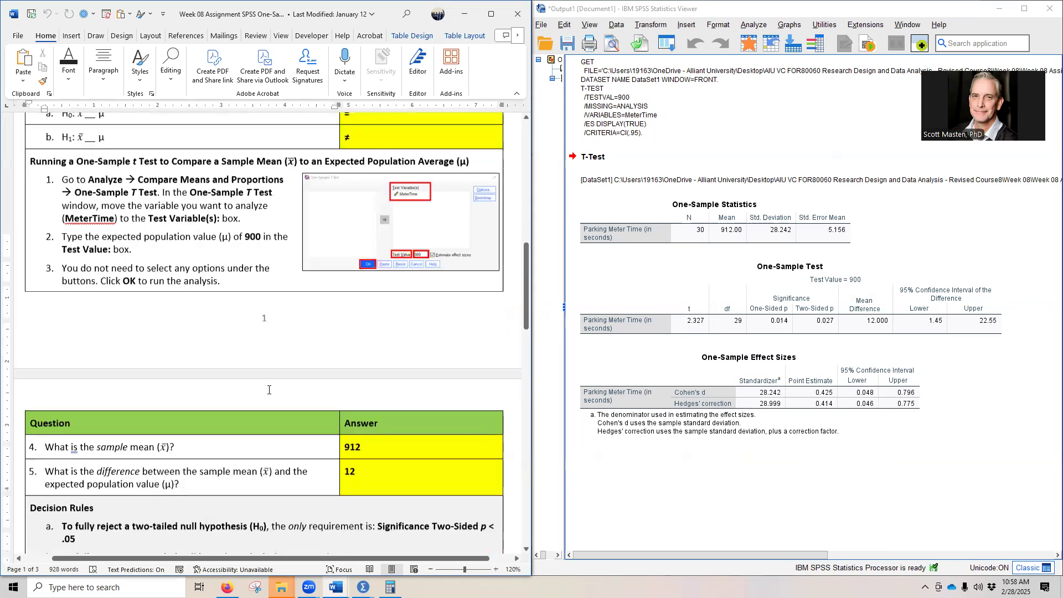
pyautogui.scroll(-5, 382, 416)
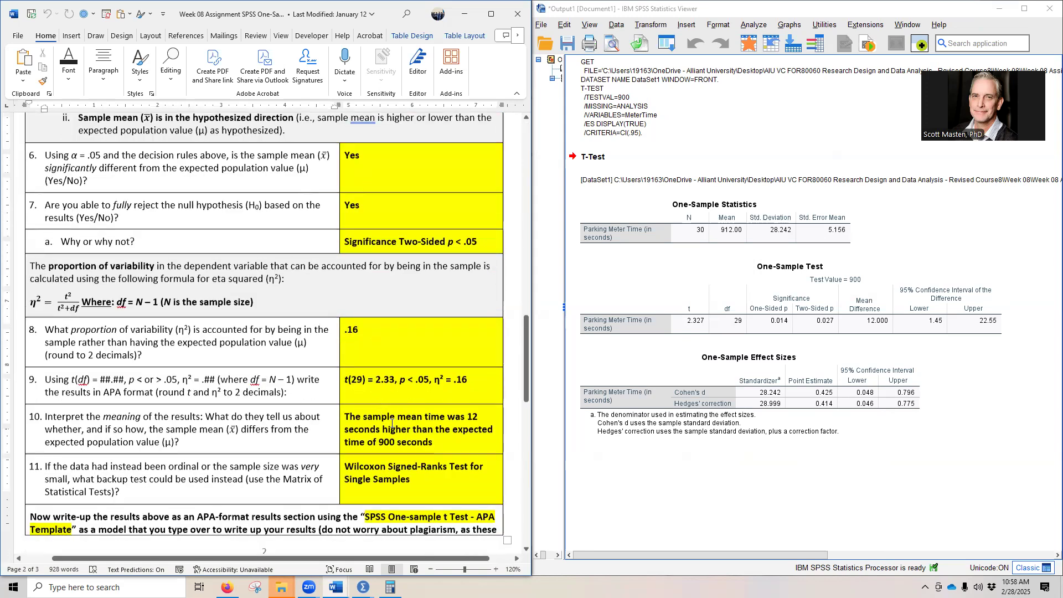
pyautogui.moveTo(365, 407); pyautogui.dragTo(75, 419)
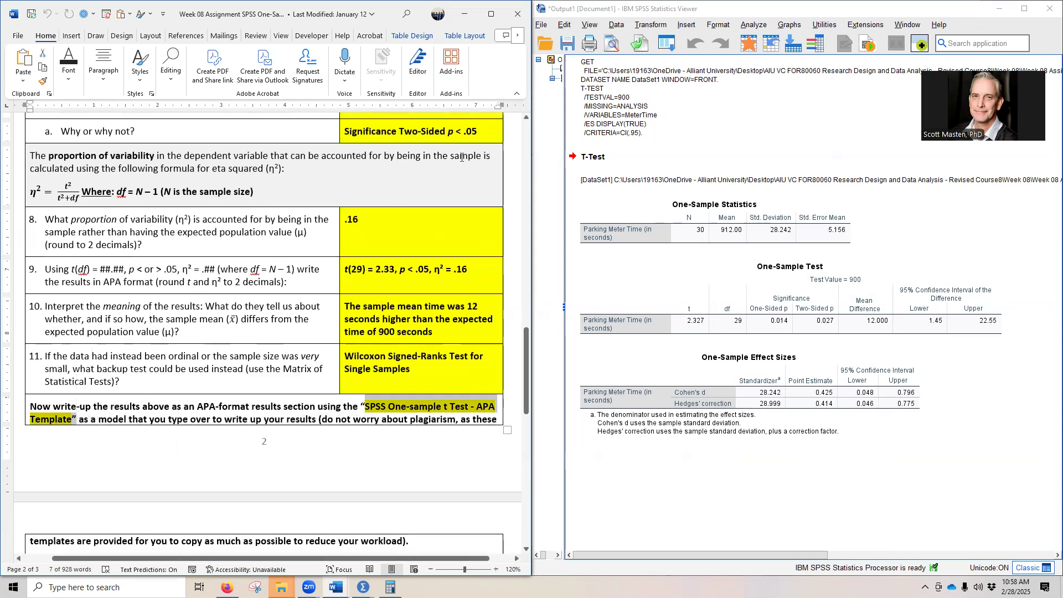
pyautogui.click(471, 63)
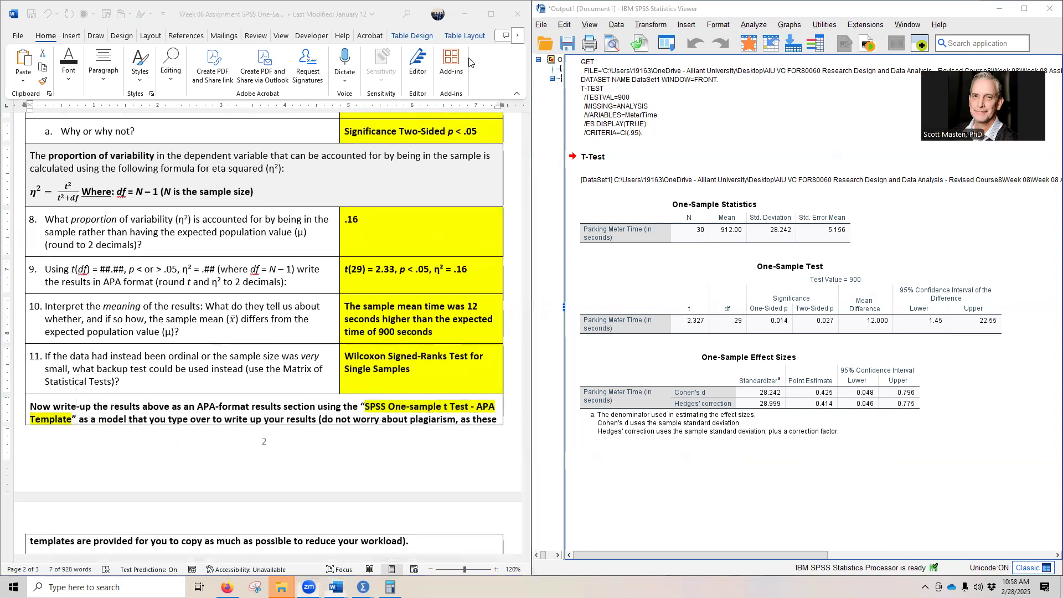